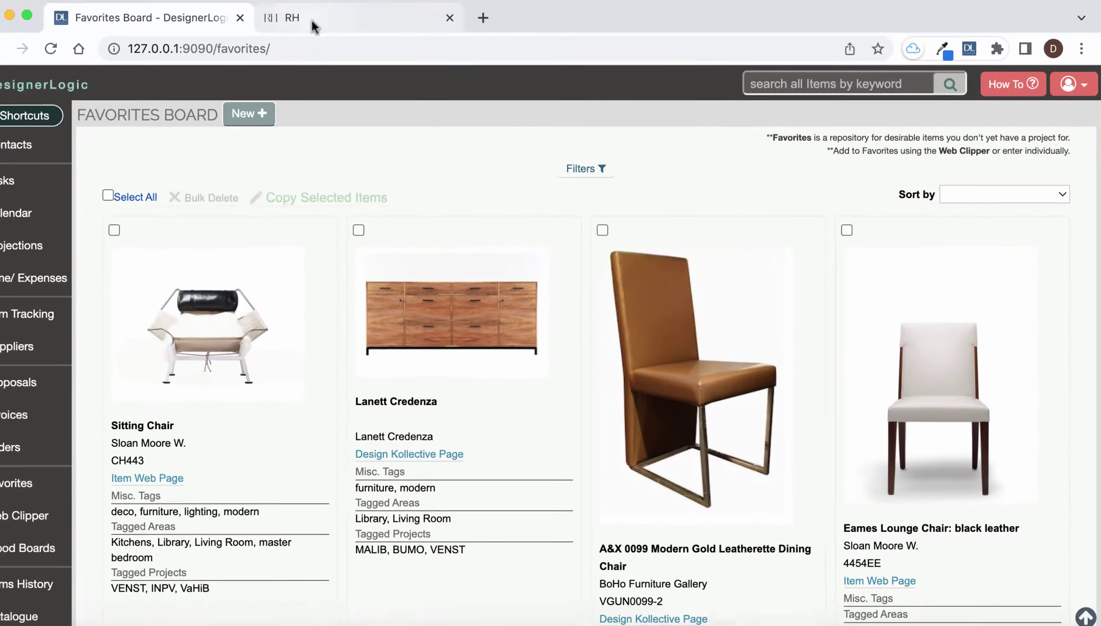
# Step: Start clipping the RH Torcello lamp page in DesignerLogic Clipper, adding the item to Favorites
pyautogui.click(327, 23)
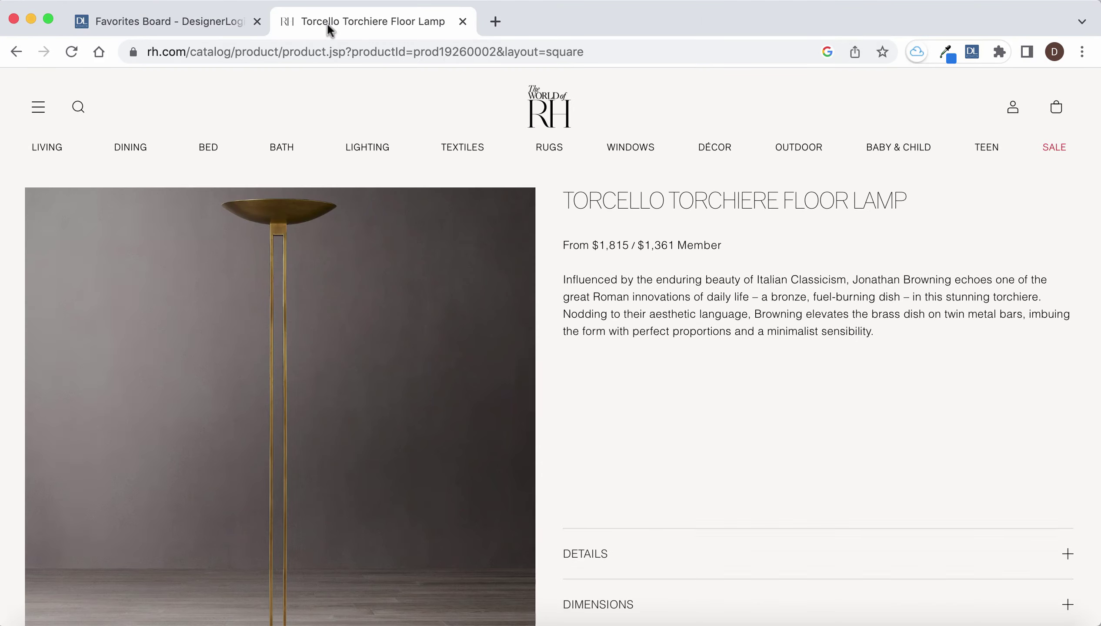
pyautogui.scroll(-8, 683, 397)
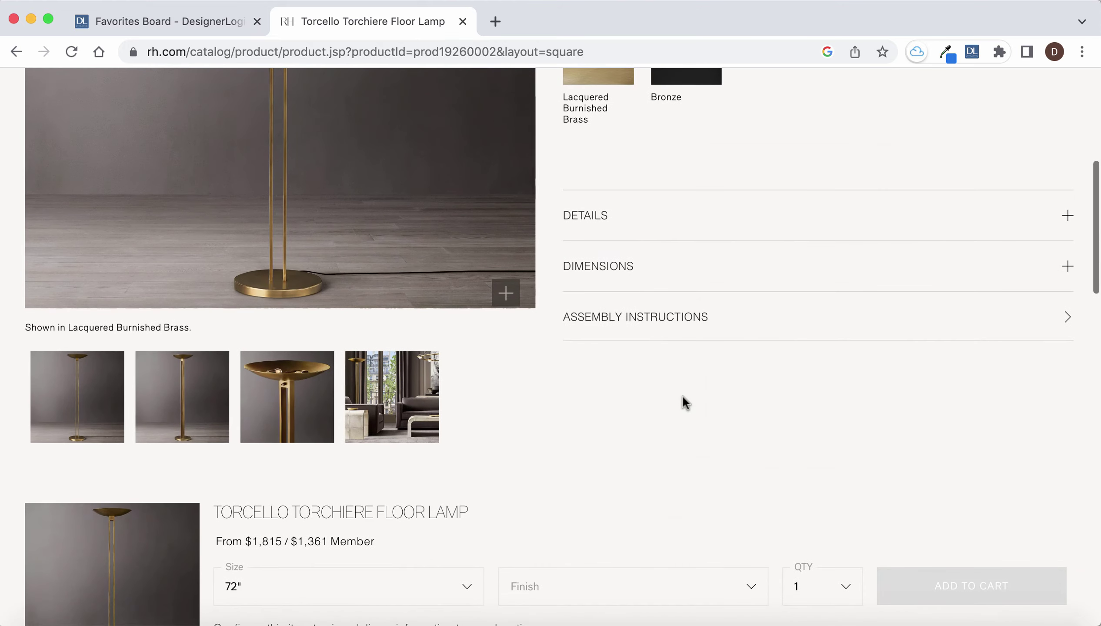
pyautogui.scroll(10, 683, 396)
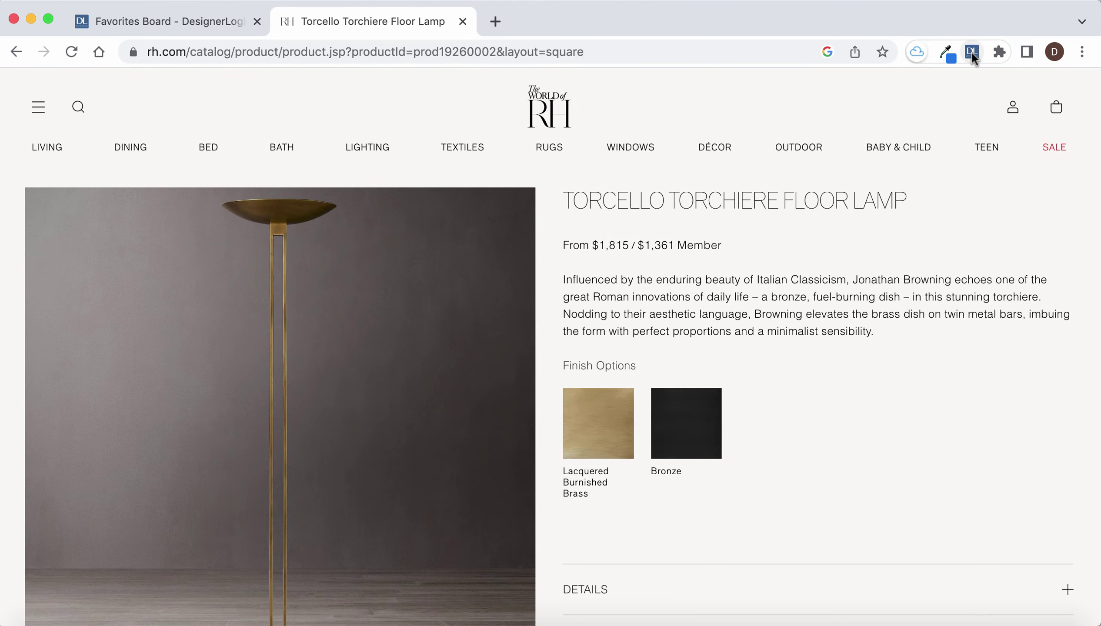
pyautogui.click(972, 53)
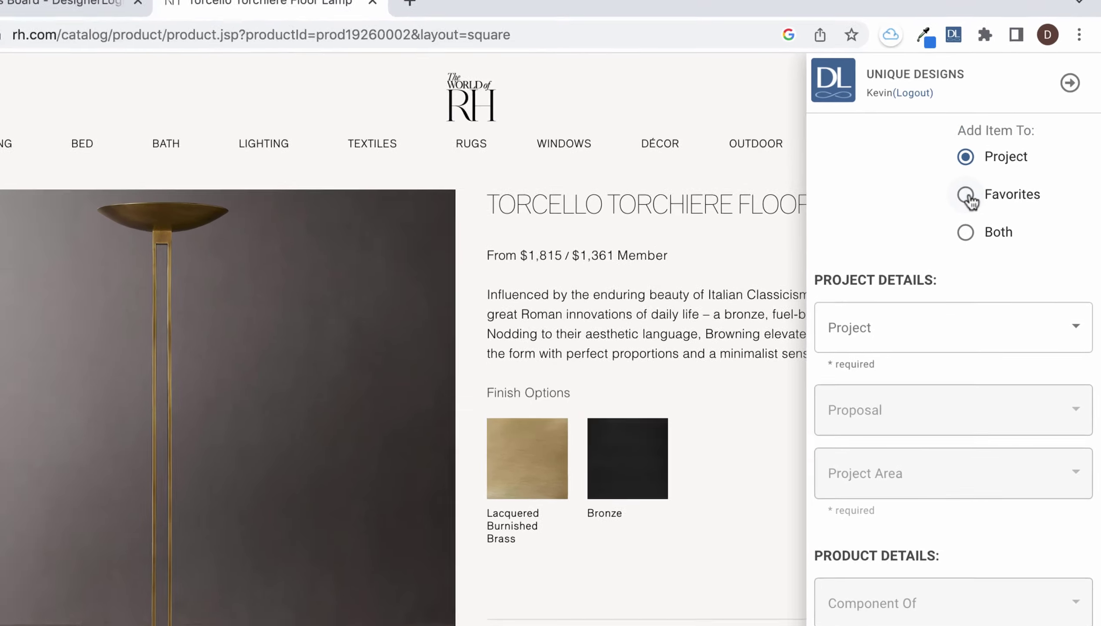
pyautogui.click(1005, 200)
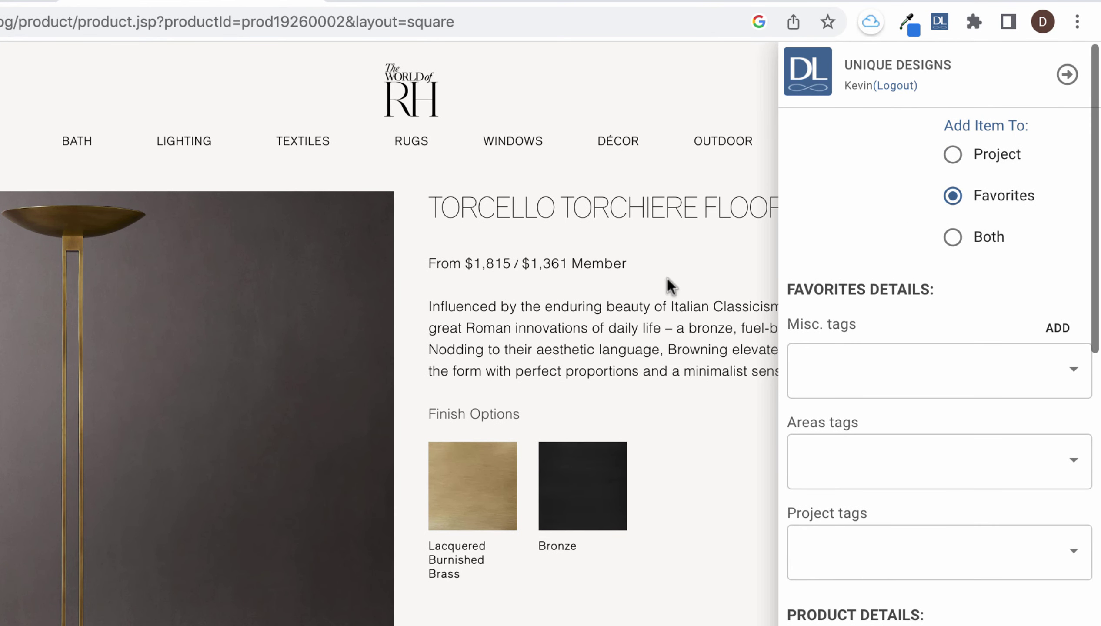
pyautogui.scroll(-5, 548, 339)
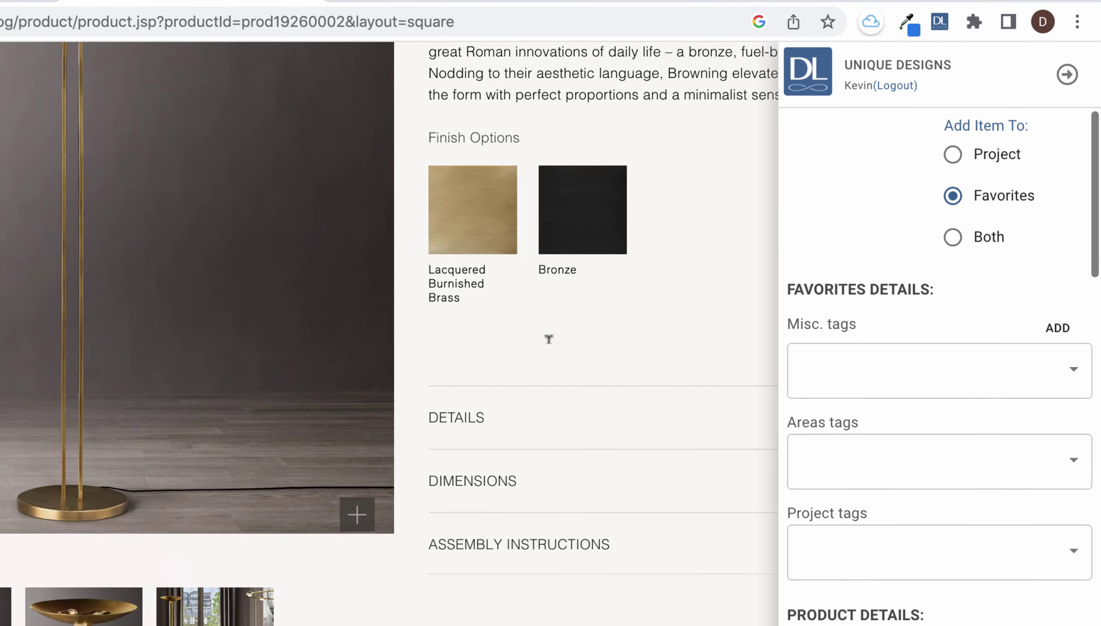
pyautogui.scroll(5, 546, 337)
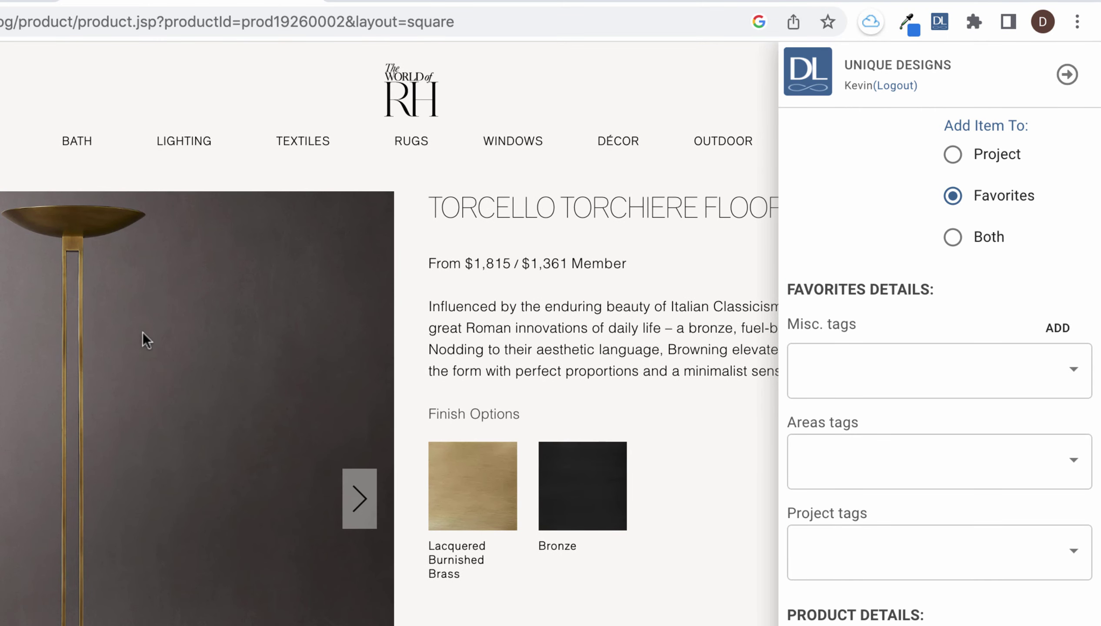
# Step: Set the lamp photo as the main image and add the brass and Bronze swatches as additional images
pyautogui.rightClick(75, 325)
pyautogui.moveTo(196, 521)
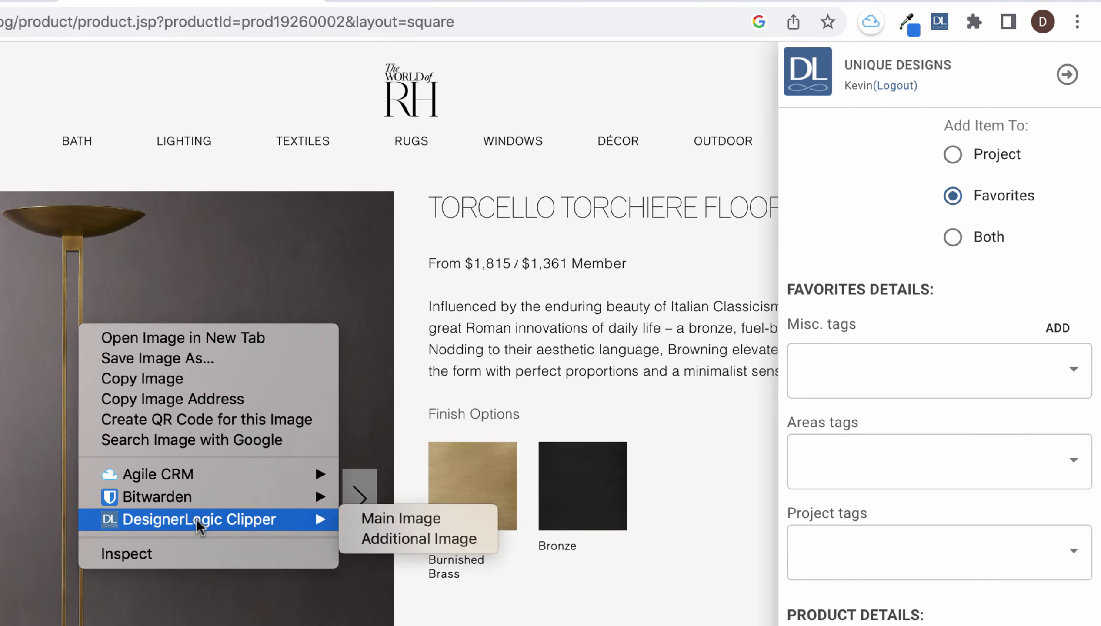
pyautogui.click(395, 517)
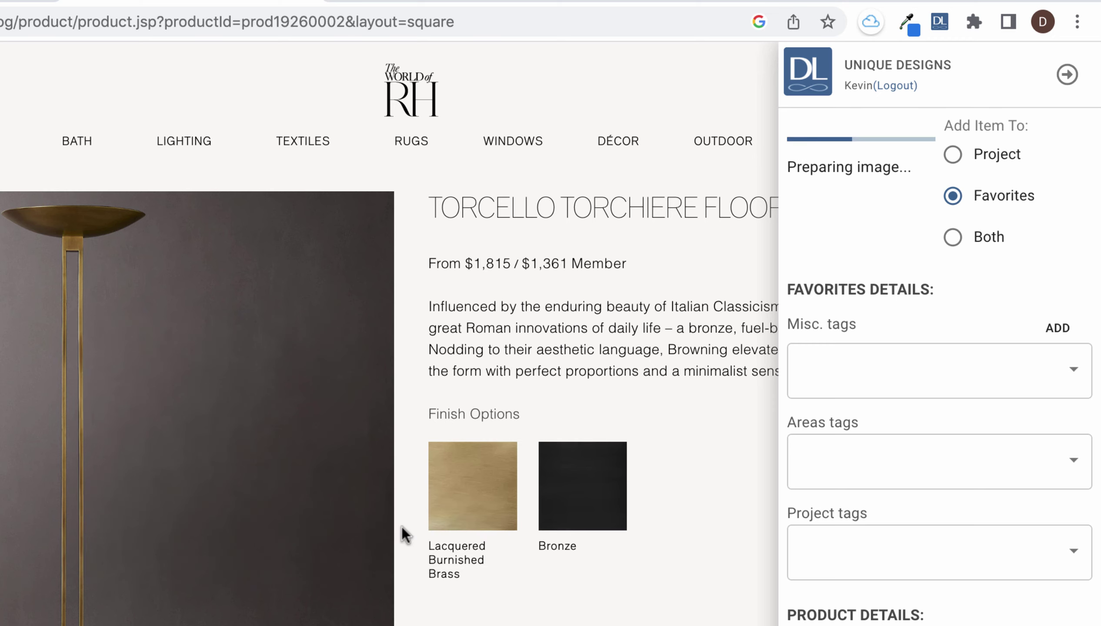
pyautogui.rightClick(464, 478)
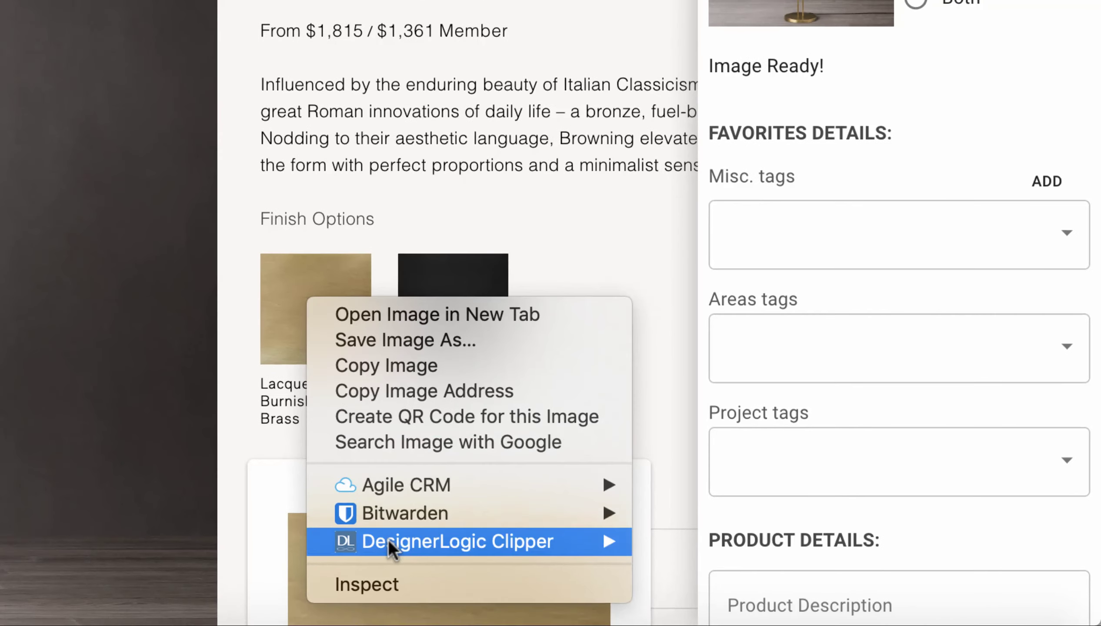
pyautogui.moveTo(393, 541)
pyautogui.click(706, 562)
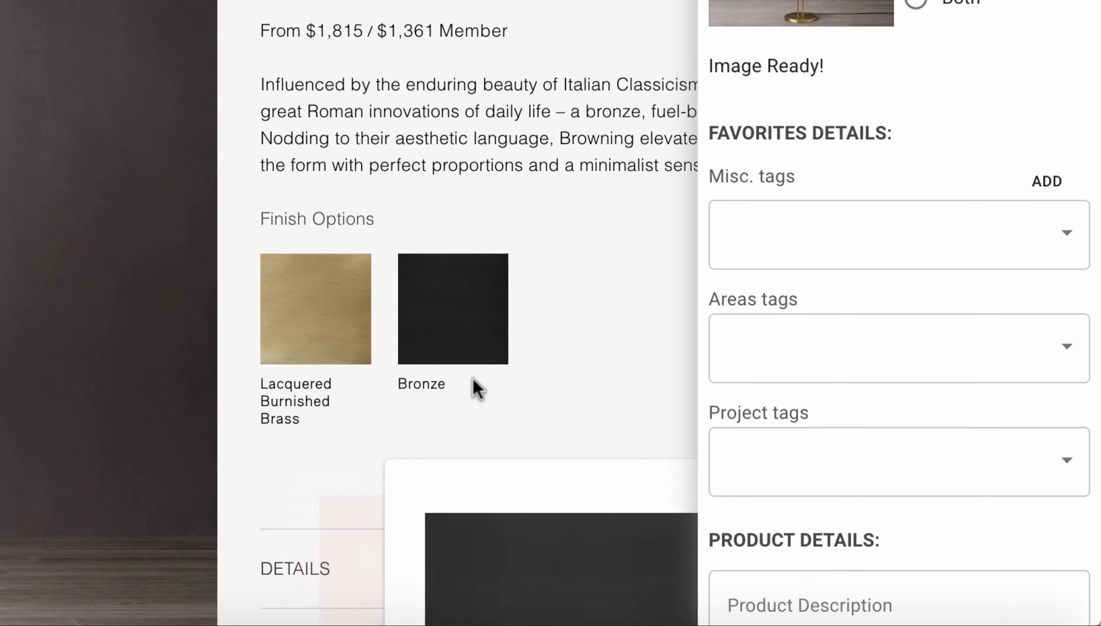
pyautogui.rightClick(454, 339)
pyautogui.moveTo(562, 563)
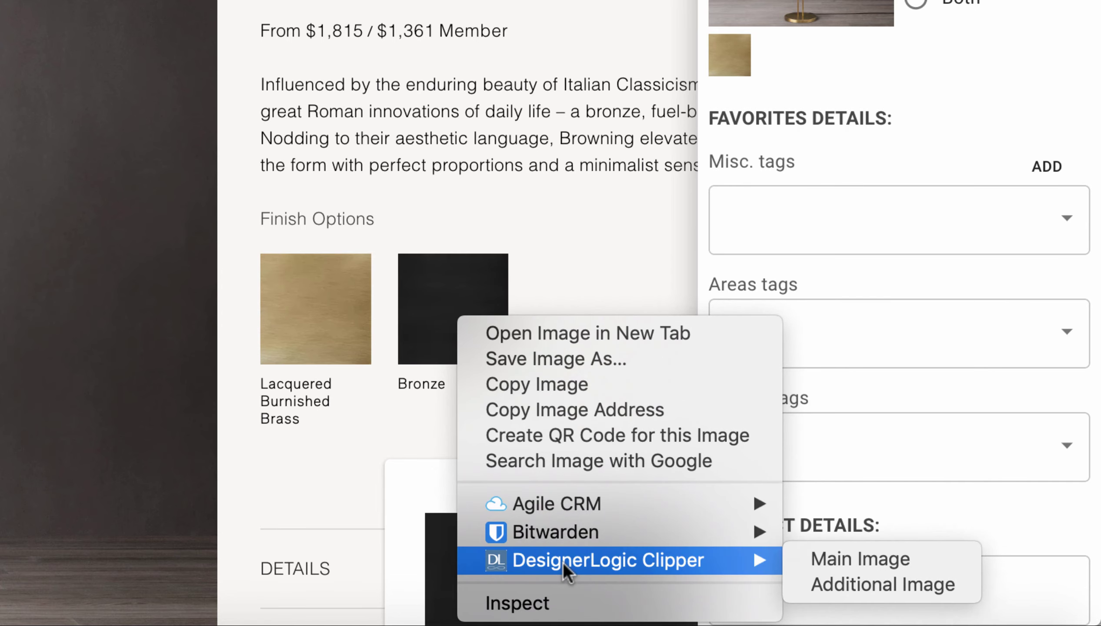
pyautogui.click(833, 580)
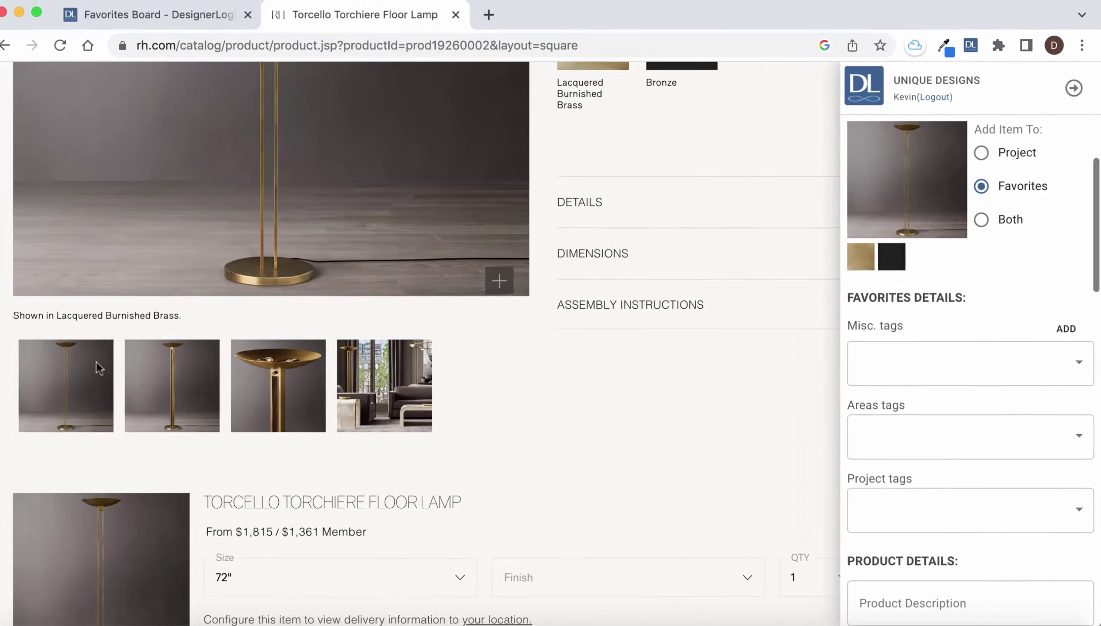
# Step: Add the second and third gallery photos and the room-scene photo as additional images
pyautogui.rightClick(175, 378)
pyautogui.moveTo(286, 535)
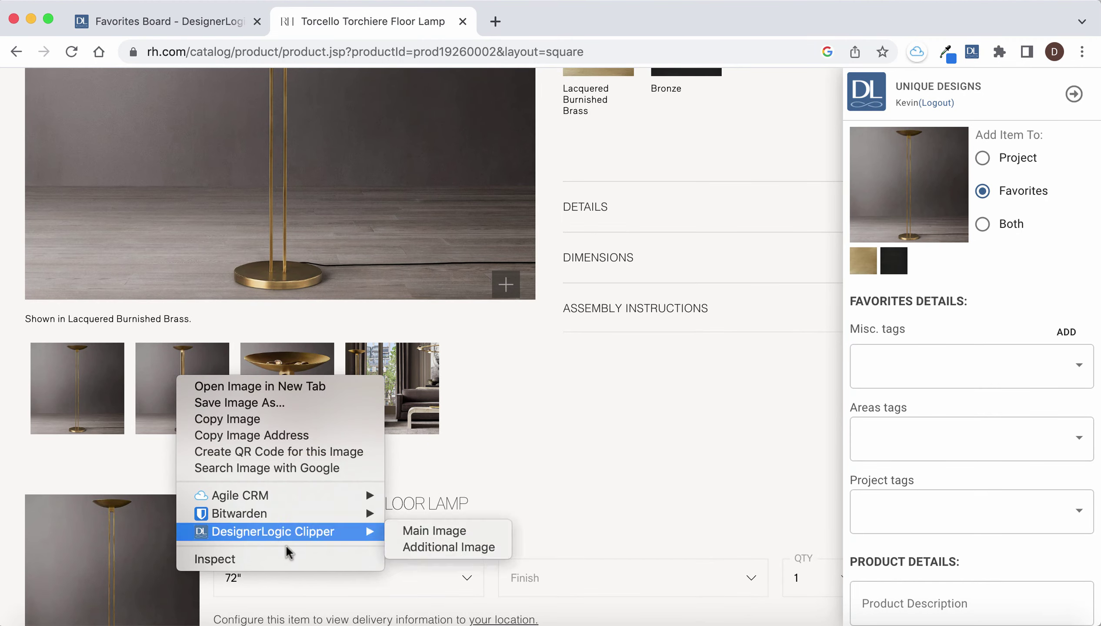
pyautogui.click(413, 541)
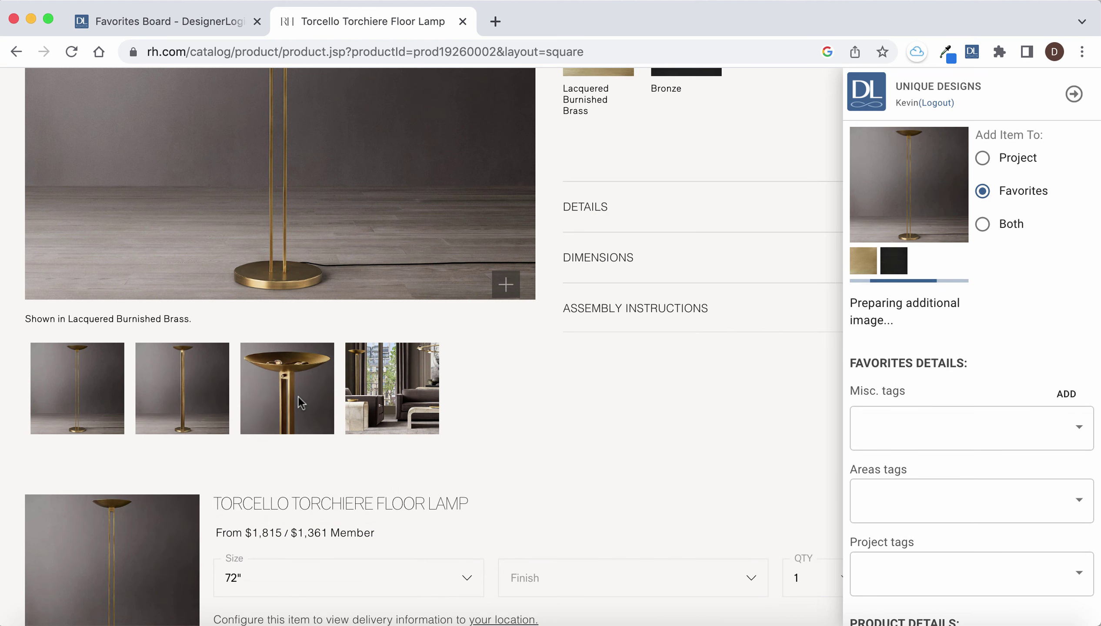
pyautogui.rightClick(298, 397)
pyautogui.moveTo(419, 551)
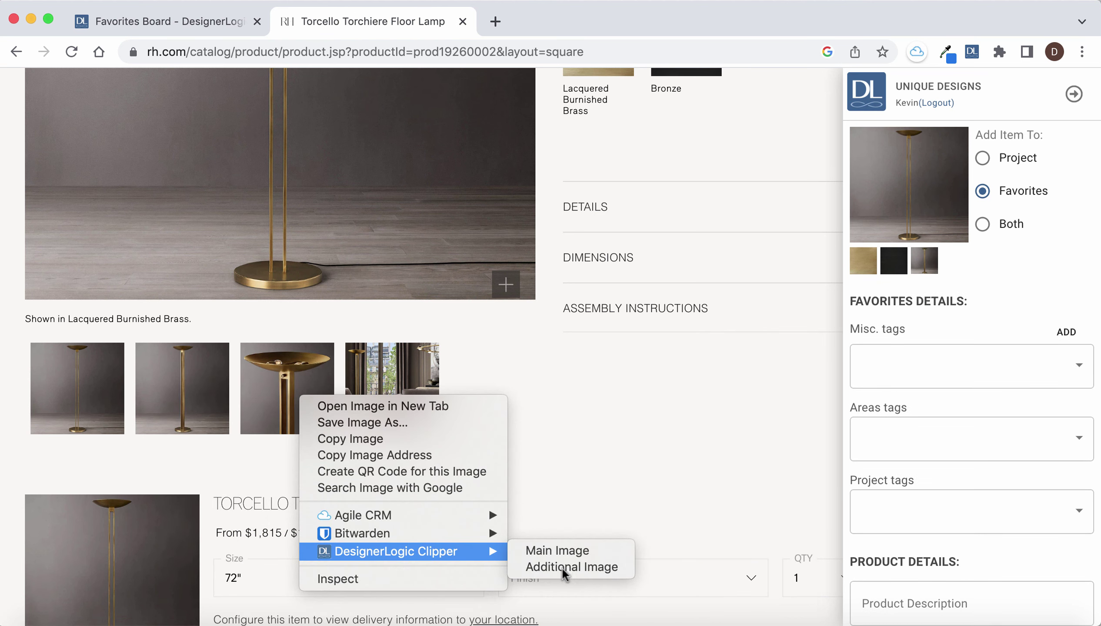
pyautogui.click(570, 567)
pyautogui.rightClick(381, 375)
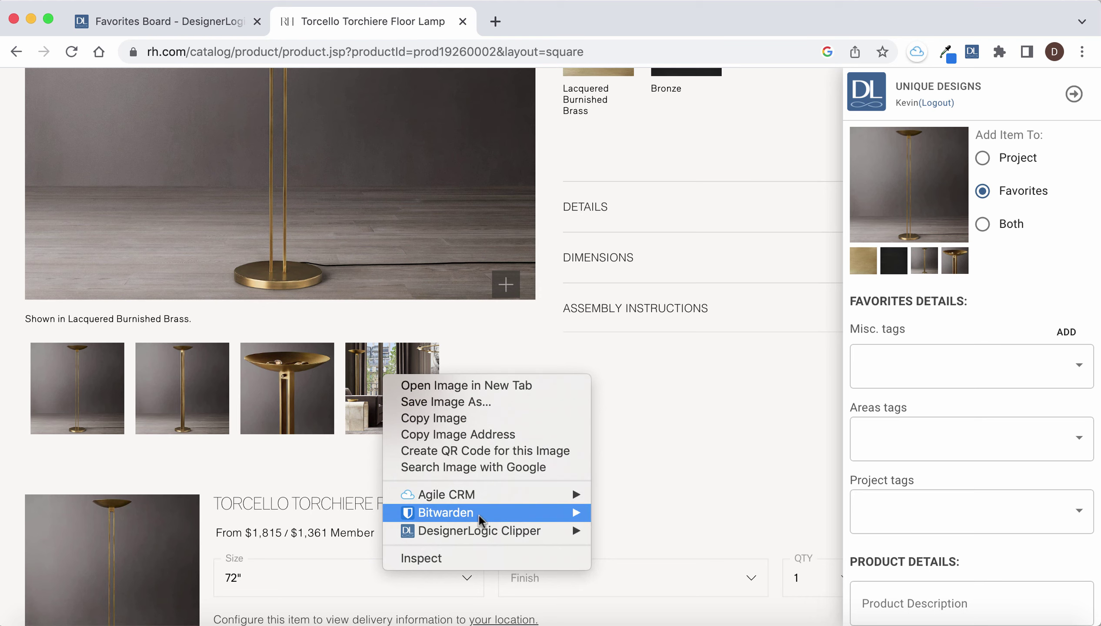
pyautogui.moveTo(546, 530)
pyautogui.click(625, 545)
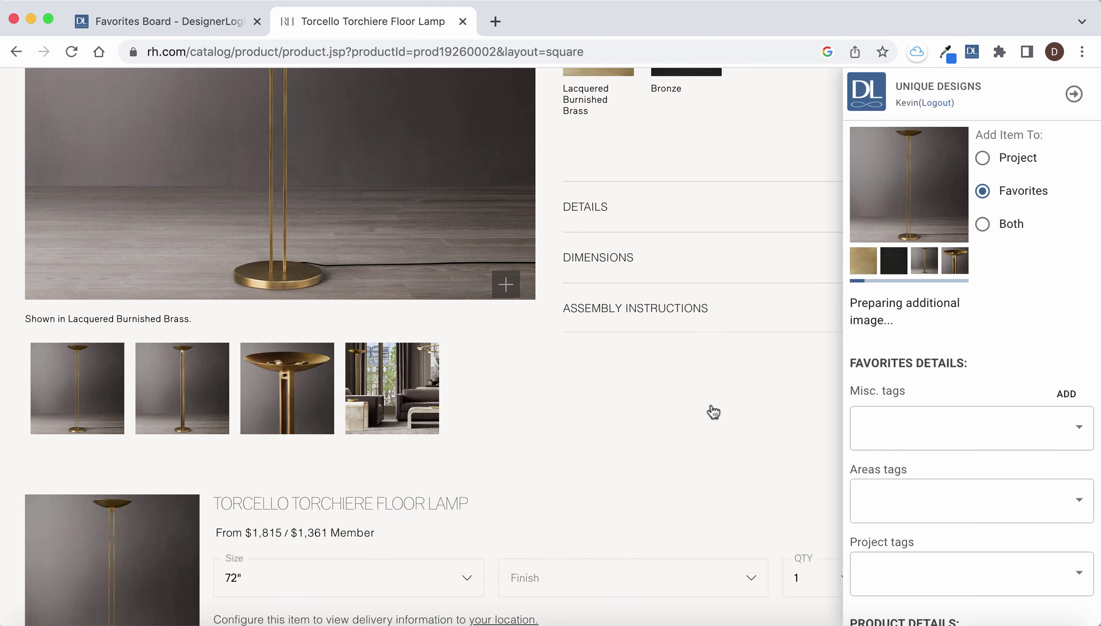
pyautogui.scroll(10, 695, 399)
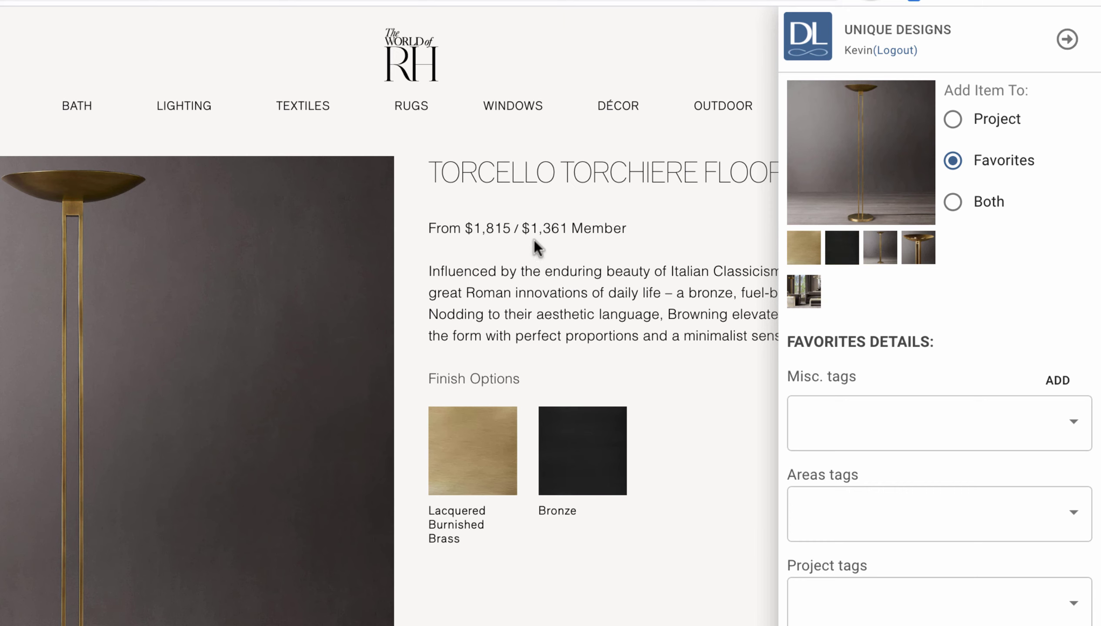
# Step: Clip the lamp's title as Product Description and $1,815 as its Retail Price
pyautogui.click(1068, 40)
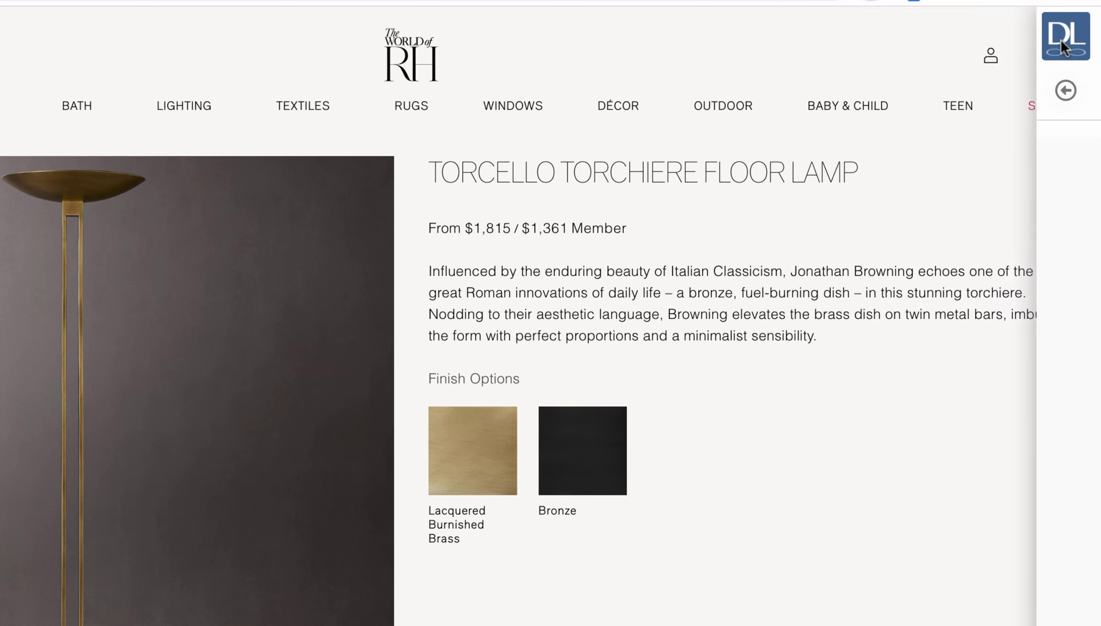
pyautogui.moveTo(857, 166); pyautogui.dragTo(439, 171)
pyautogui.rightClick(489, 171)
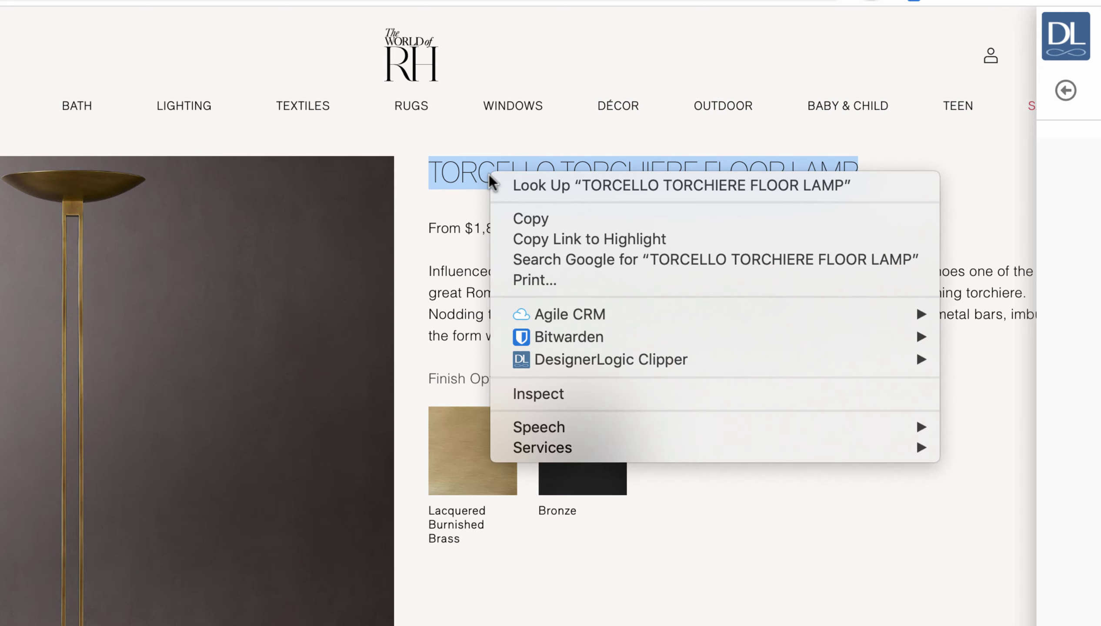
pyautogui.moveTo(575, 367)
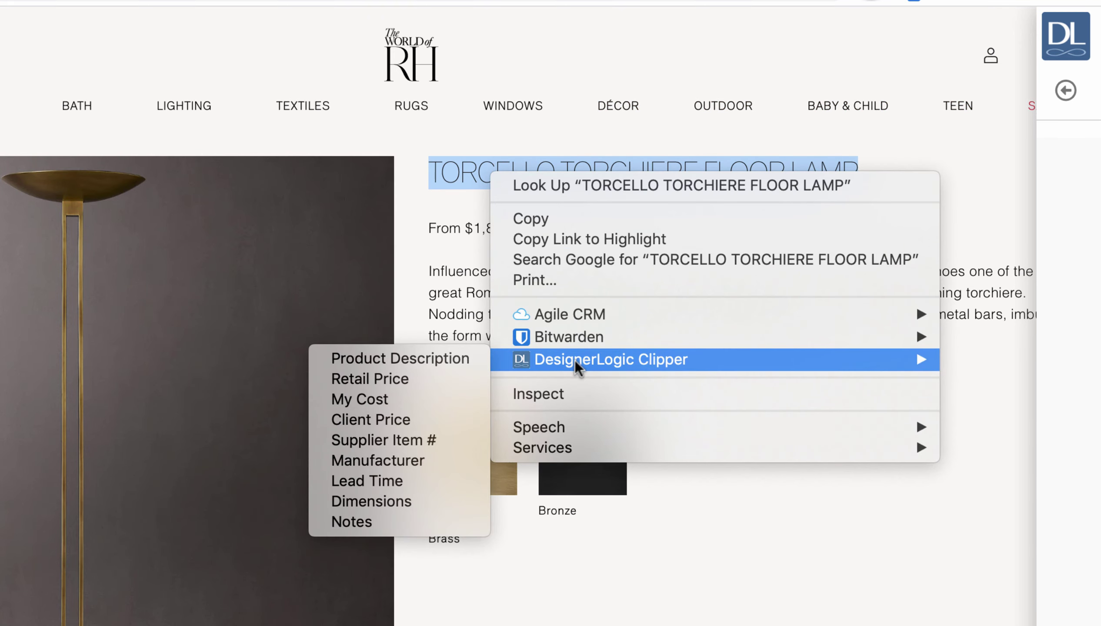
pyautogui.click(387, 359)
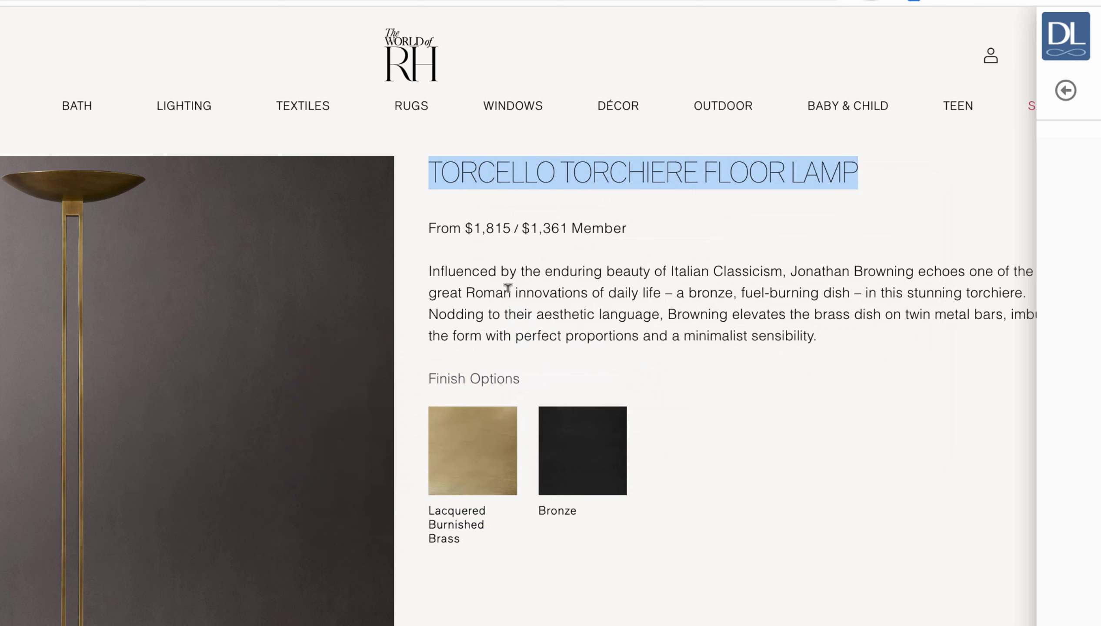
pyautogui.rightClick(491, 227)
pyautogui.moveTo(563, 419)
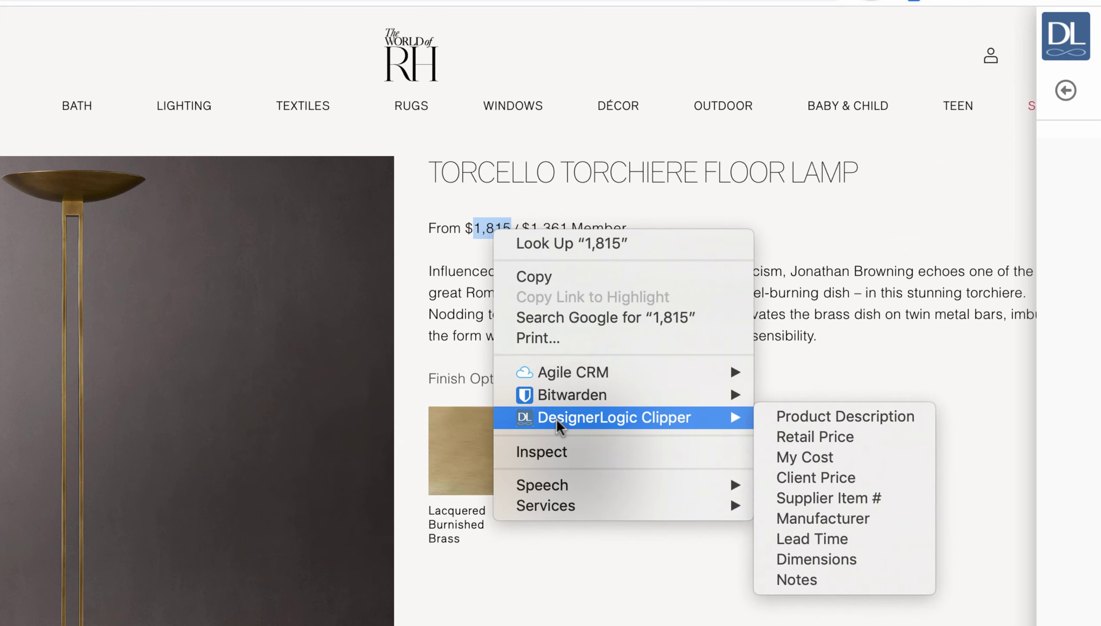
pyautogui.click(807, 437)
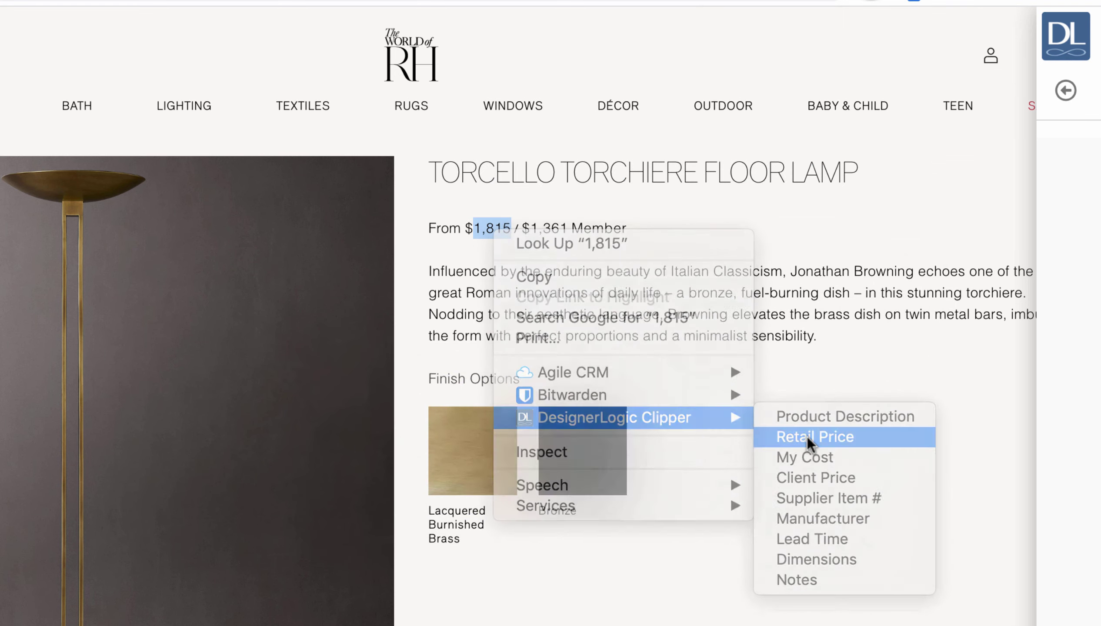
# Step: Send the lamp's description paragraph to the item's Notes
pyautogui.moveTo(429, 267); pyautogui.dragTo(868, 347)
pyautogui.rightClick(712, 295)
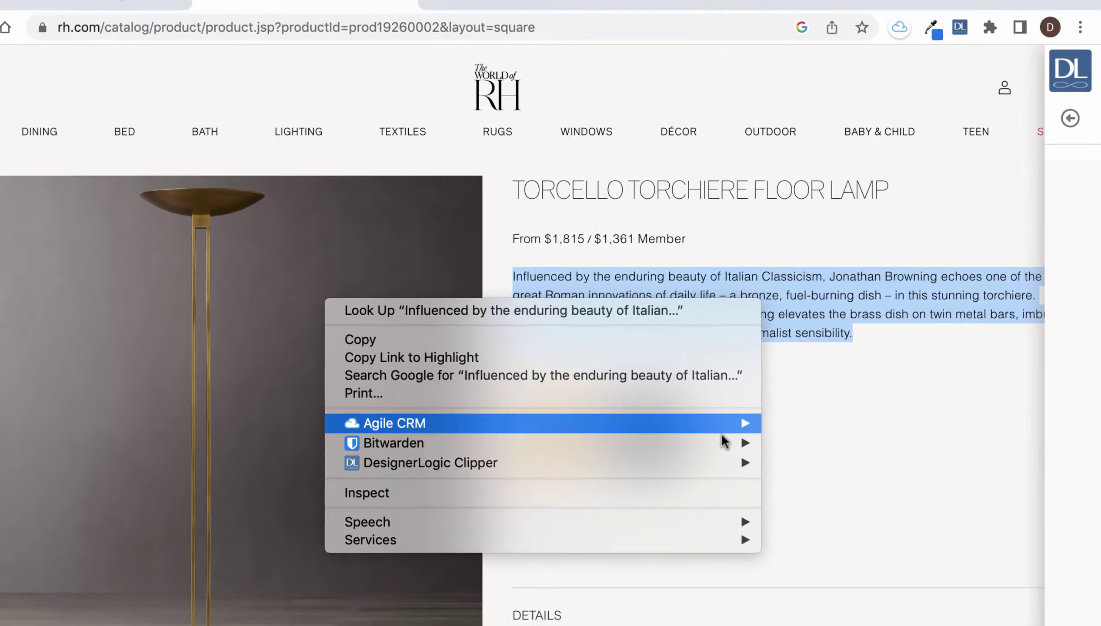
pyautogui.moveTo(686, 483)
pyautogui.click(818, 580)
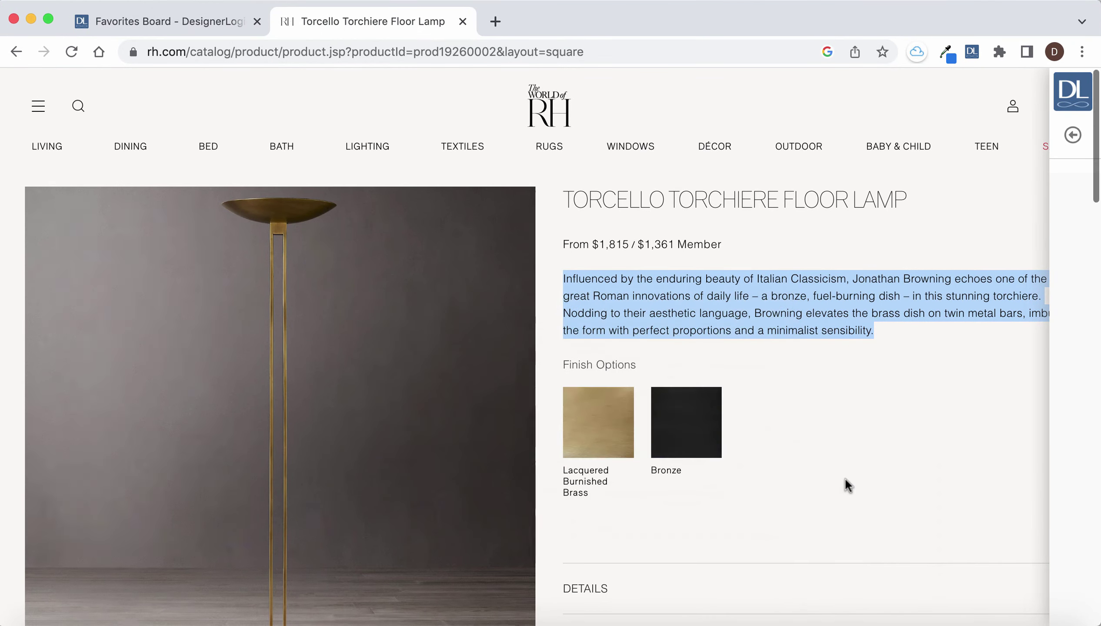
pyautogui.scroll(-10, 845, 484)
# Step: Save the four DIMENSIONS lines as the item's Dimensions
pyautogui.click(597, 218)
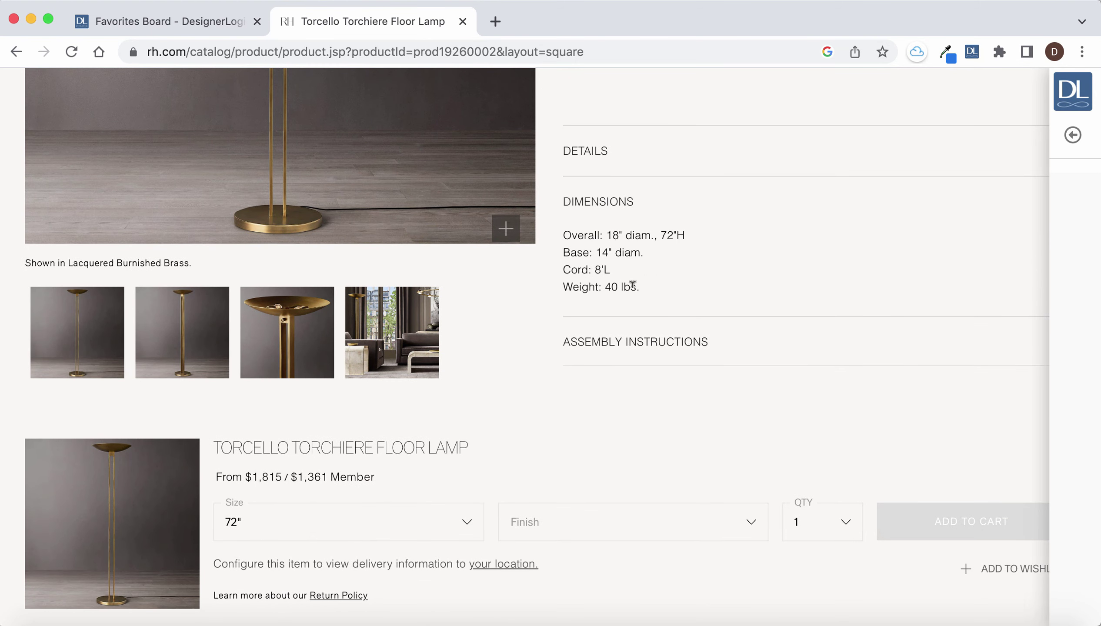
pyautogui.moveTo(587, 264); pyautogui.dragTo(560, 240)
pyautogui.rightClick(594, 253)
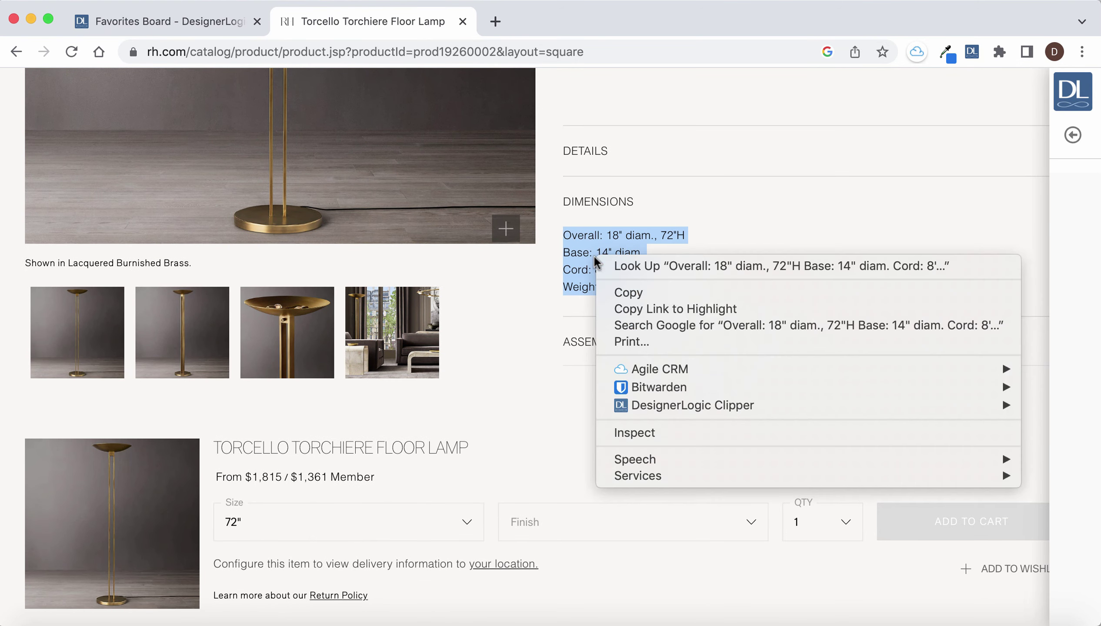
pyautogui.moveTo(621, 405)
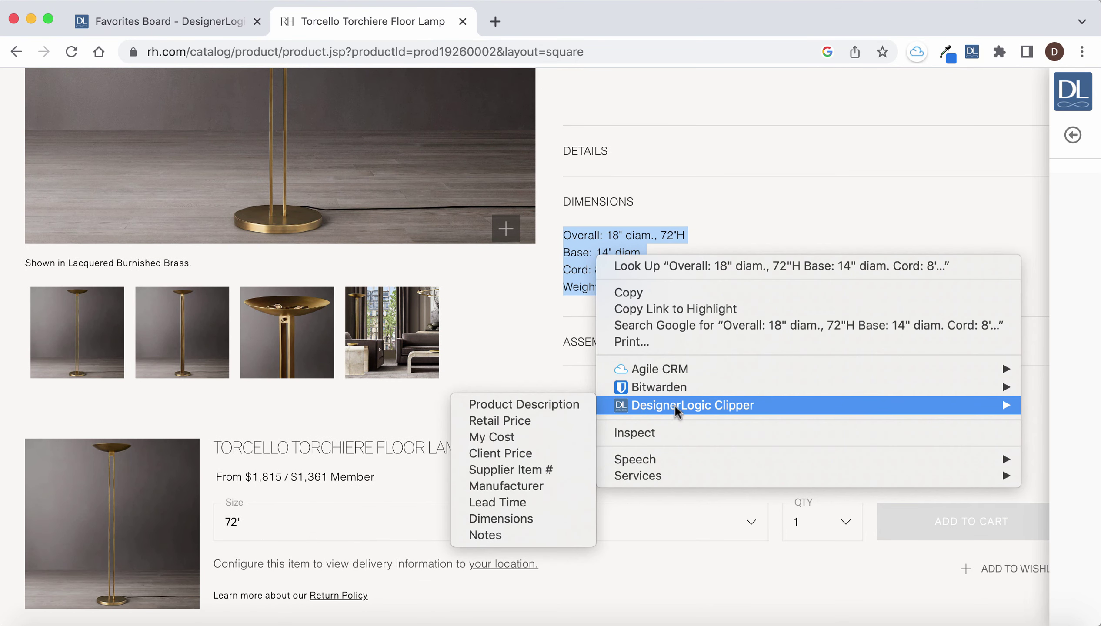
pyautogui.click(510, 518)
# Step: Copy the lamp's DETAILS bullet list from the page
pyautogui.click(582, 152)
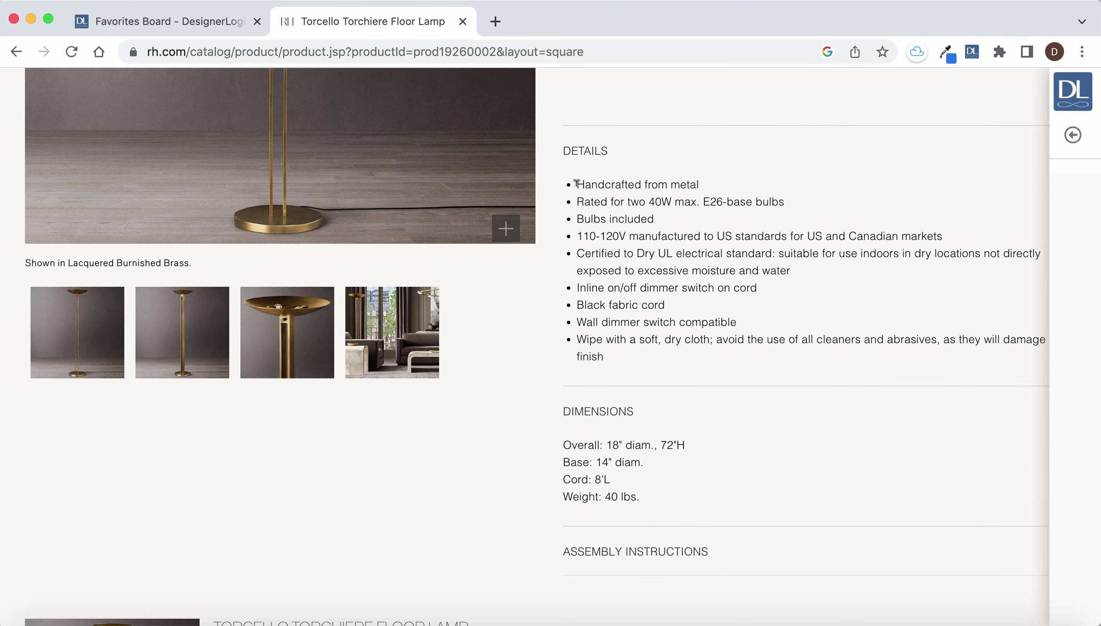
pyautogui.moveTo(575, 181); pyautogui.dragTo(667, 365)
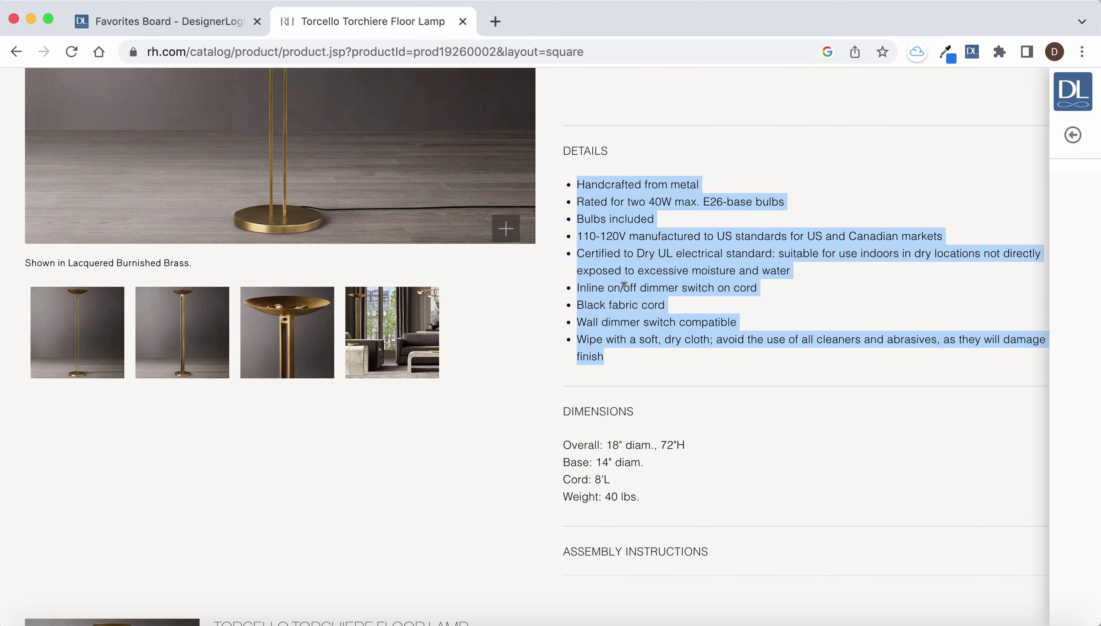
pyautogui.rightClick(624, 286)
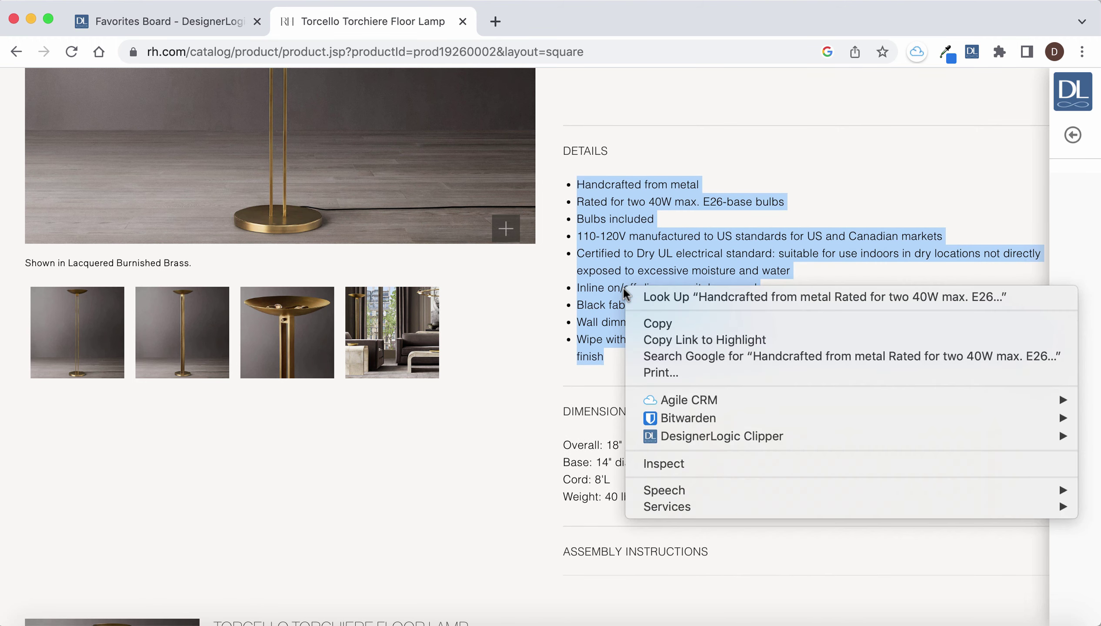
pyautogui.click(665, 325)
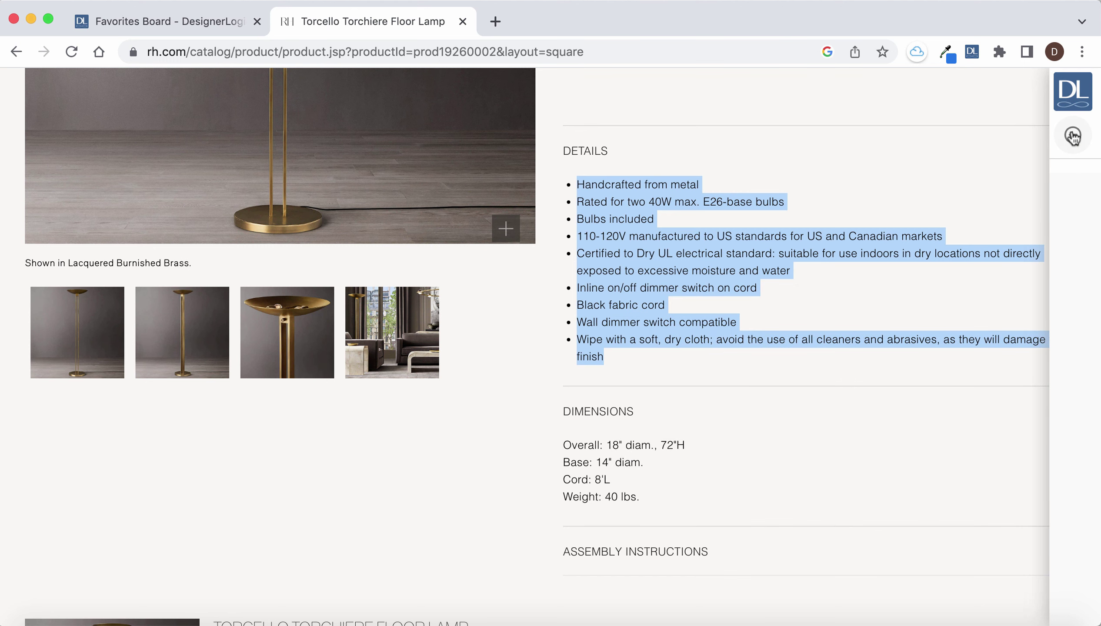
# Step: Enable the Specifications field and paste the DETAILS bullets into it
pyautogui.click(1073, 135)
pyautogui.scroll(-10, 935, 454)
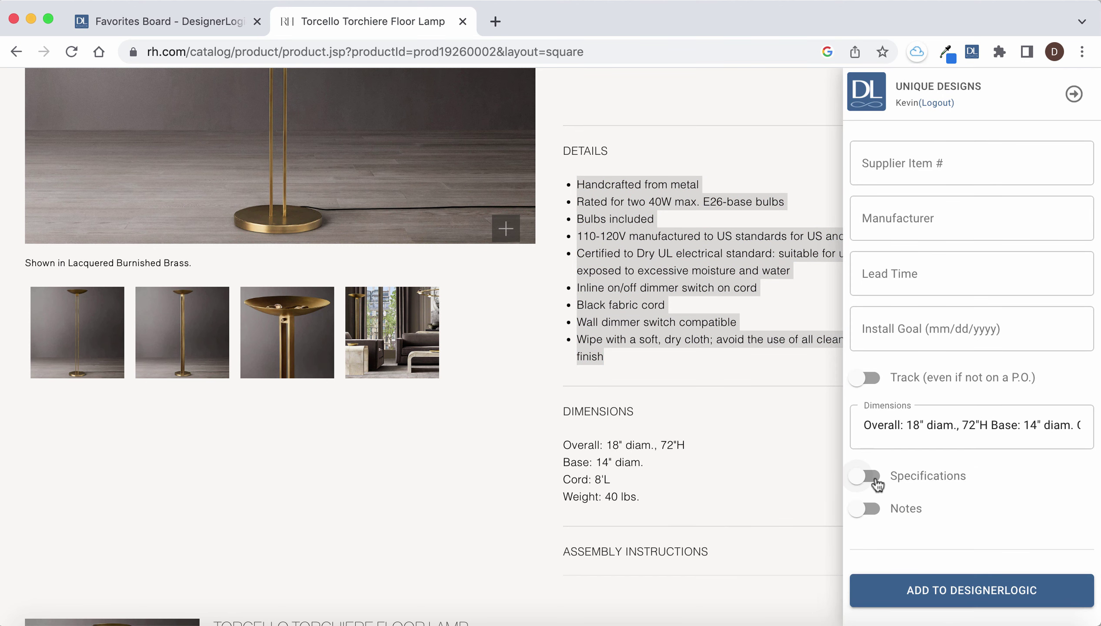
pyautogui.click(877, 482)
pyautogui.scroll(-3, 899, 502)
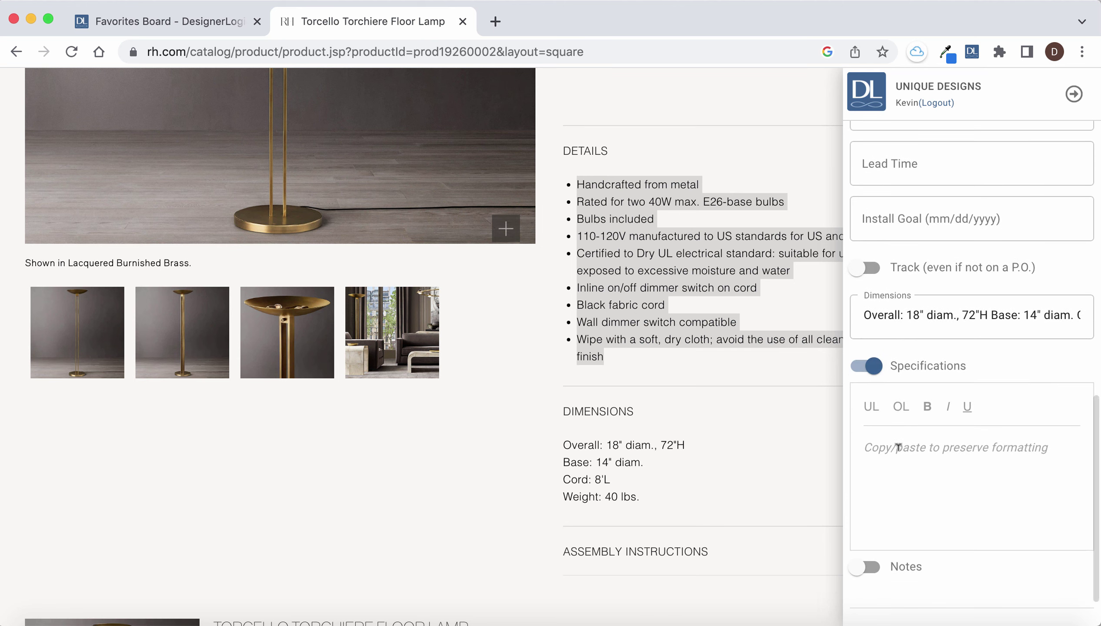
pyautogui.rightClick(899, 447)
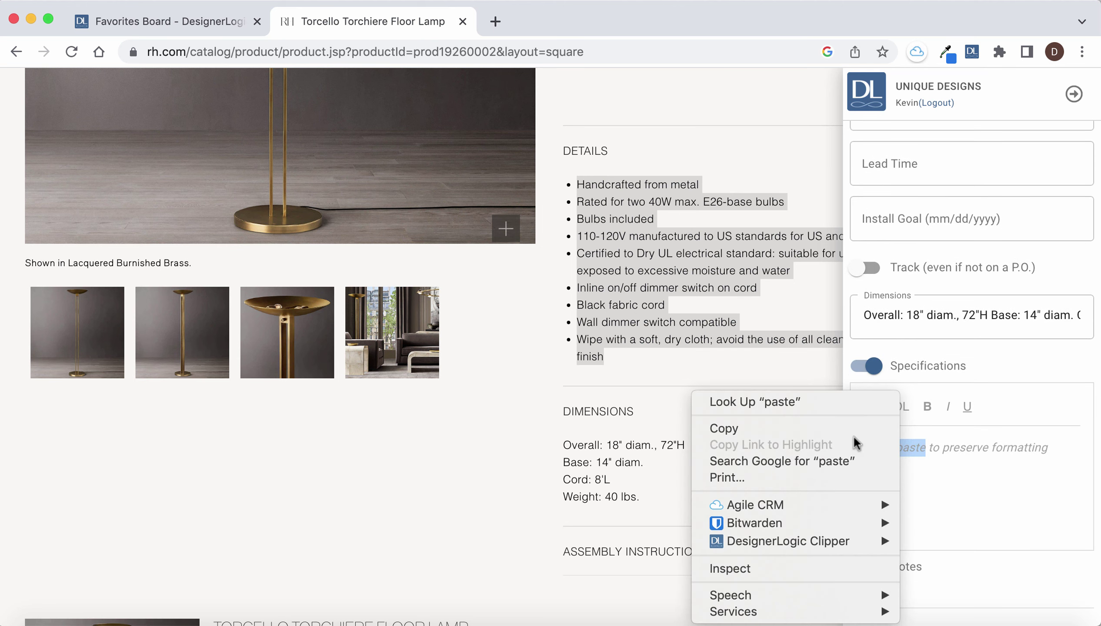
pyautogui.click(913, 482)
pyautogui.click(912, 484)
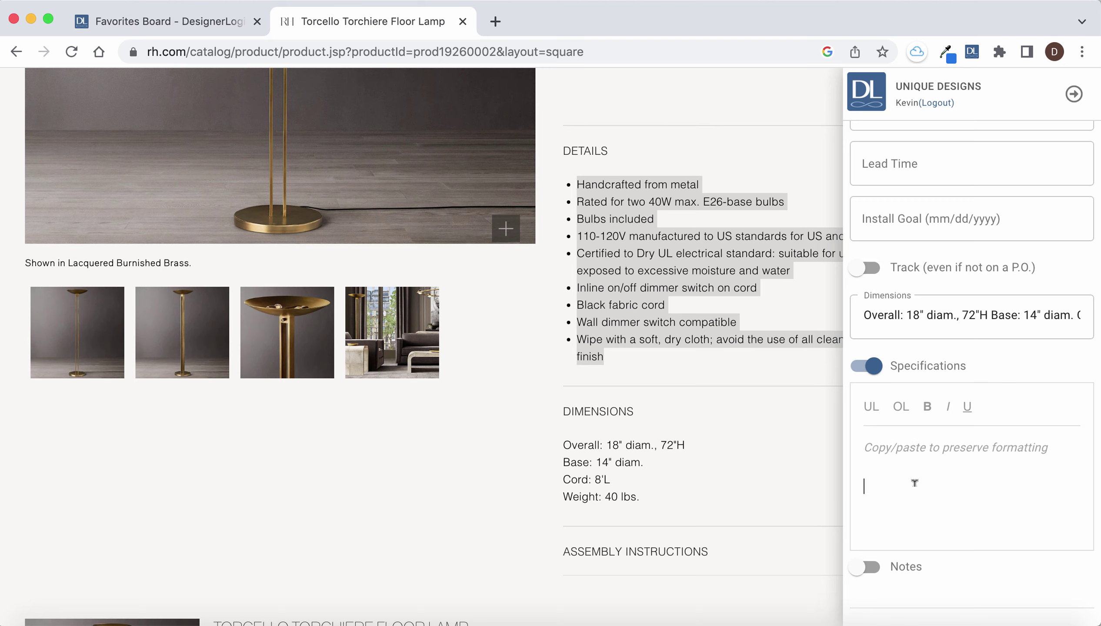
pyautogui.rightClick(913, 484)
pyautogui.click(935, 457)
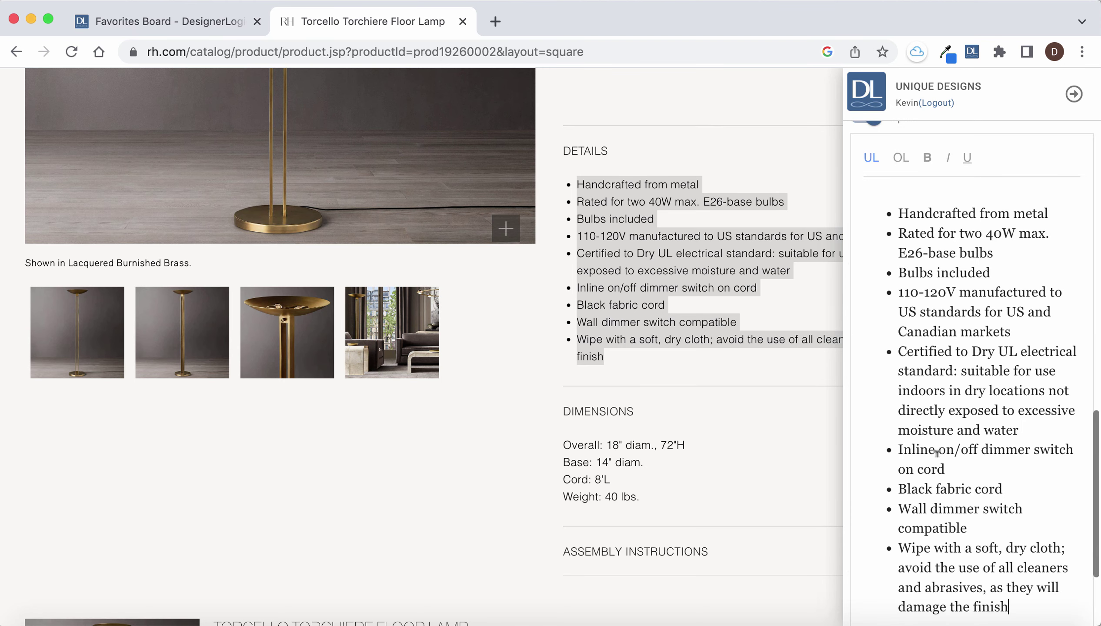
pyautogui.scroll(15, 936, 453)
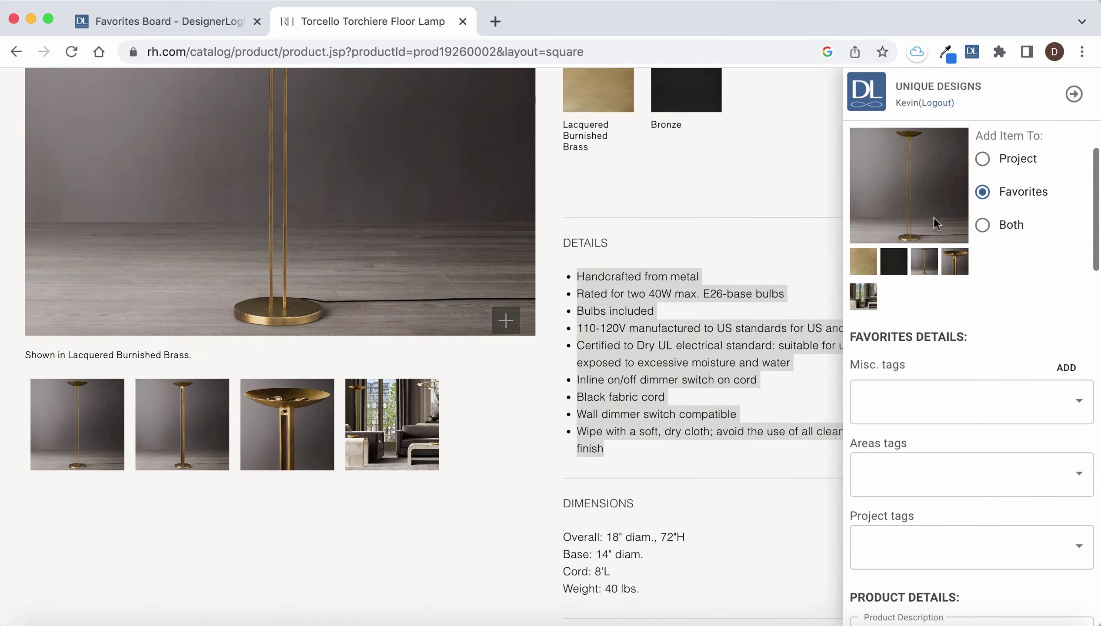
# Step: Add the accessory misc. tag to the lamp
pyautogui.scroll(5, 779, 345)
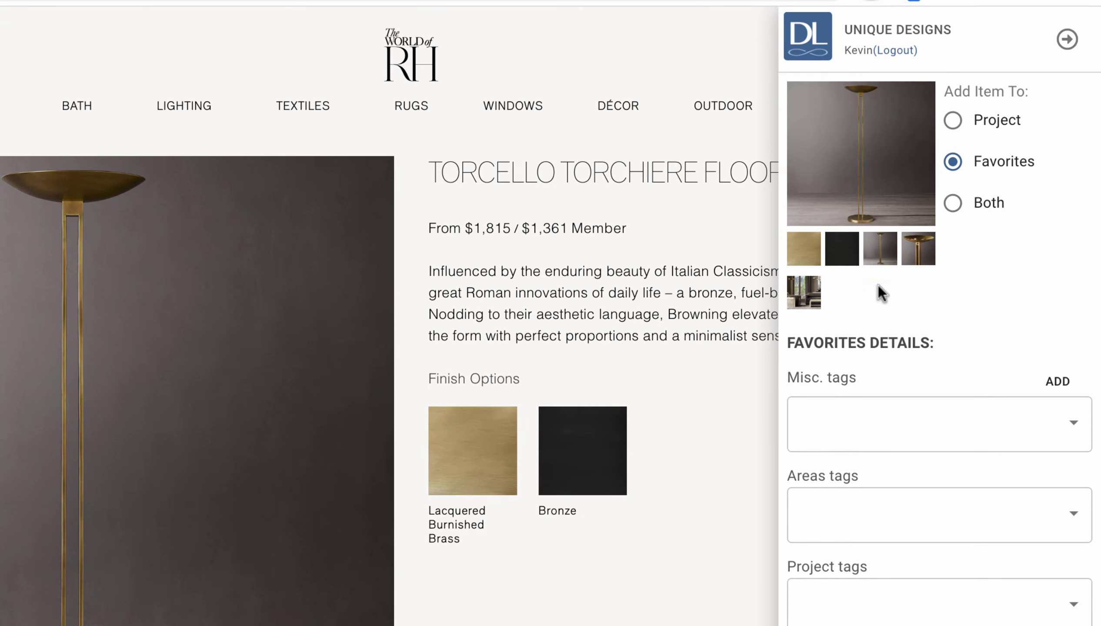
pyautogui.scroll(-4, 907, 396)
pyautogui.click(828, 242)
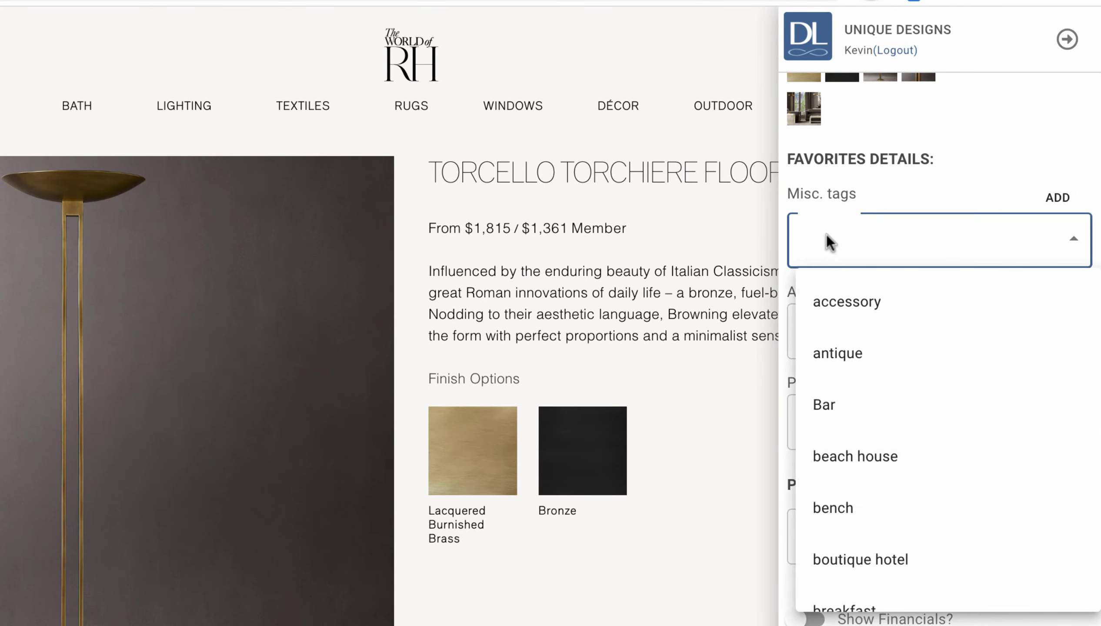
pyautogui.click(839, 304)
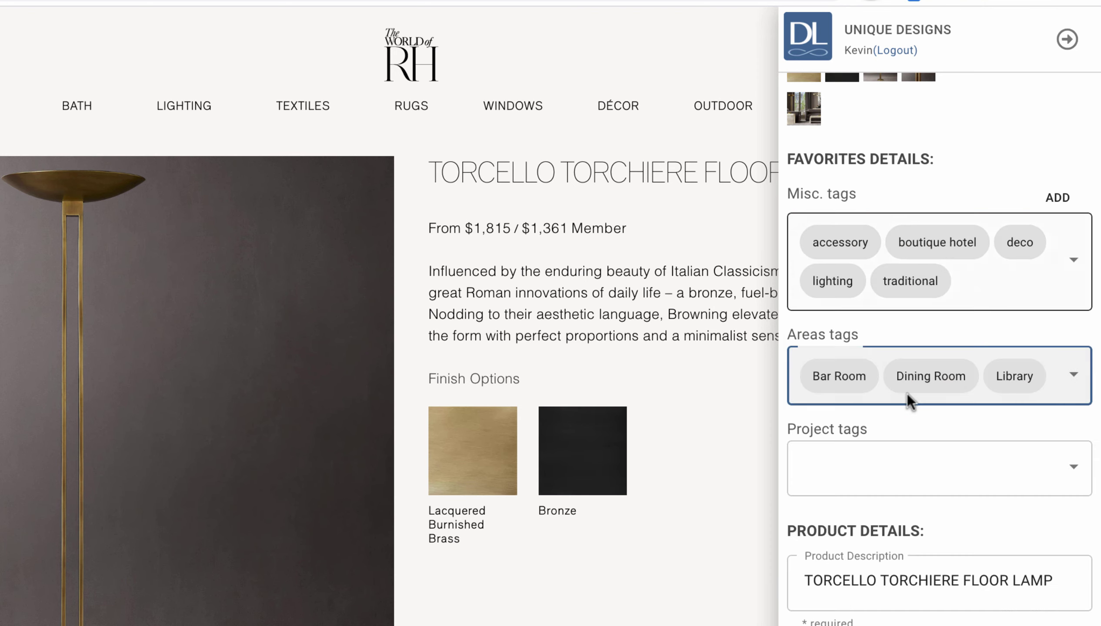
pyautogui.scroll(-5, 908, 400)
# Step: Tag the lamp with the Acacia, ARDVABE, ATK Lenox and ABSB projects
pyautogui.click(865, 218)
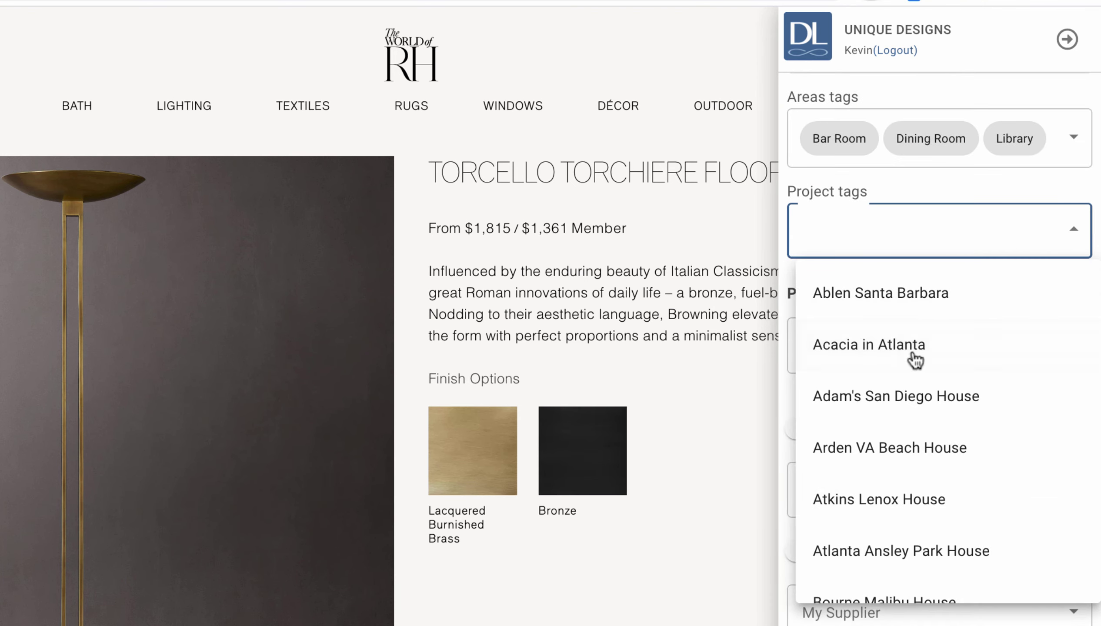
pyautogui.click(878, 346)
pyautogui.click(853, 449)
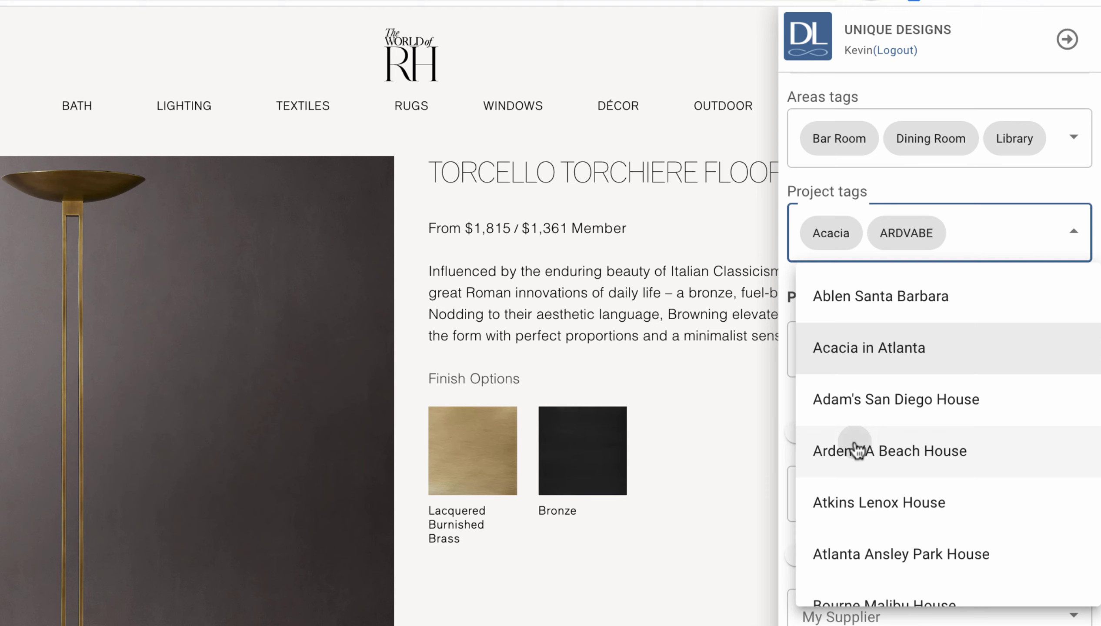
pyautogui.click(847, 511)
pyautogui.click(964, 297)
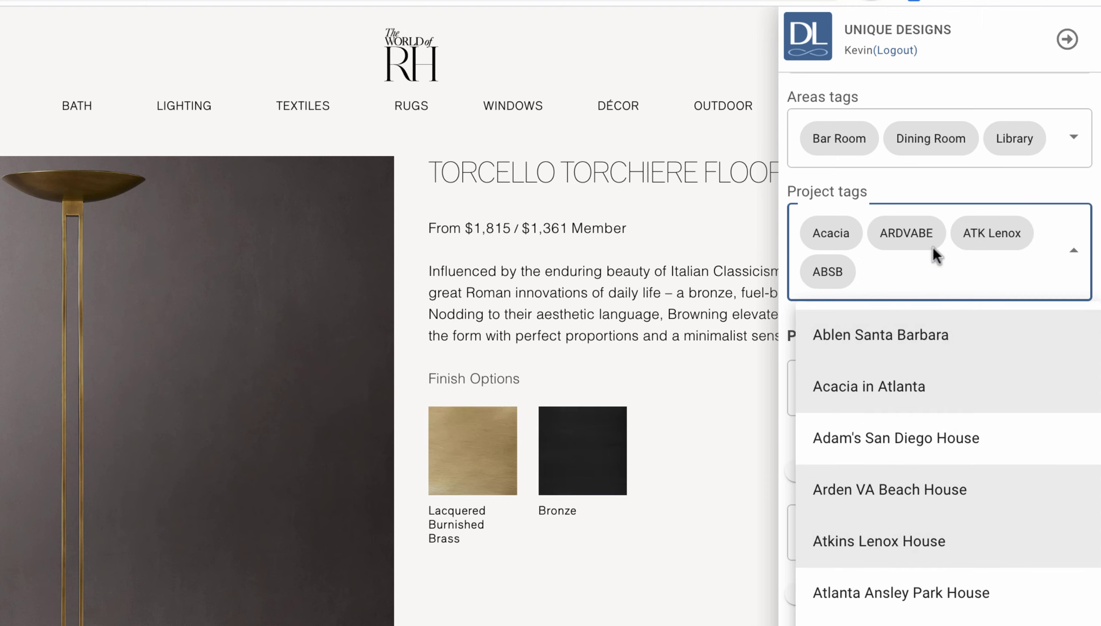
pyautogui.click(990, 184)
pyautogui.scroll(-5, 1021, 490)
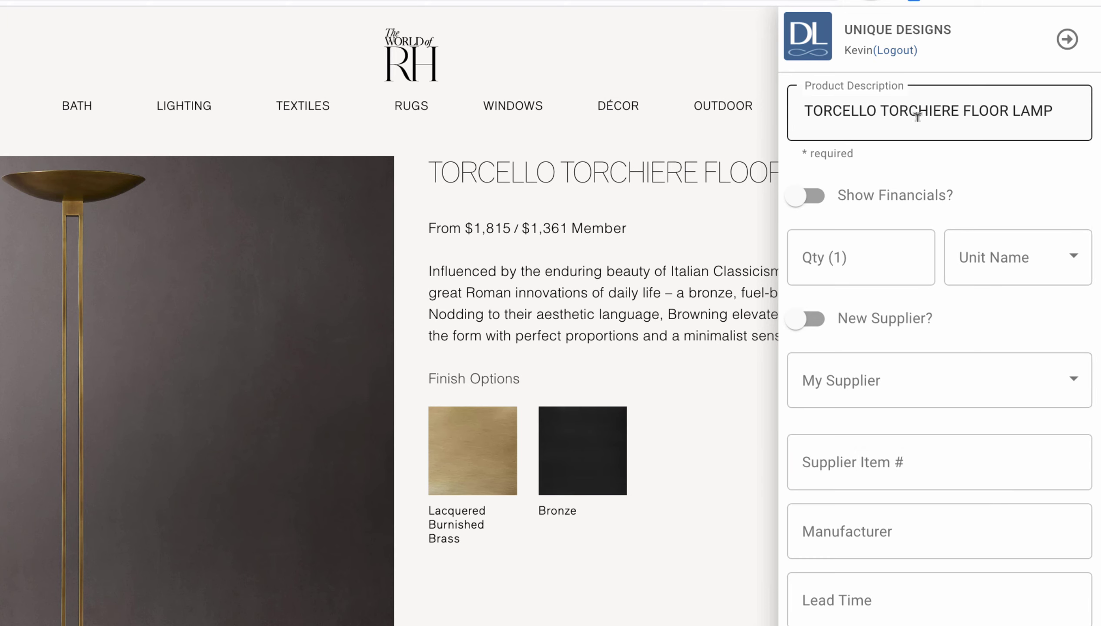
# Step: Price the lamp with 20% discount, 1452.00 cost, 50% markup, 2178.00 client price, taxable
pyautogui.click(817, 199)
pyautogui.click(1005, 255)
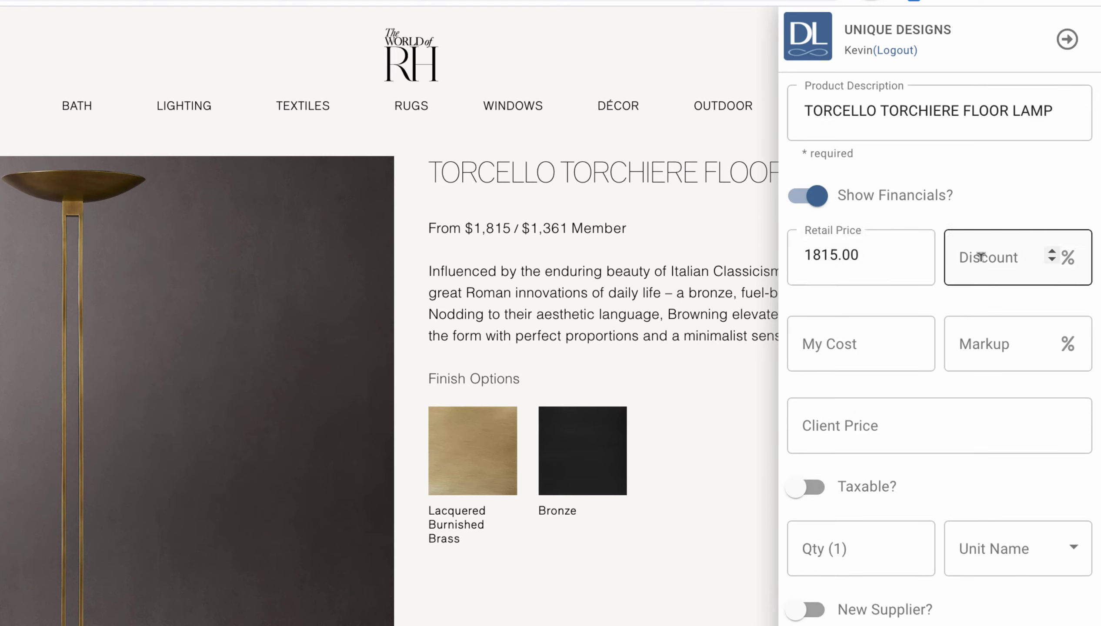
pyautogui.click(894, 336)
pyautogui.click(1000, 345)
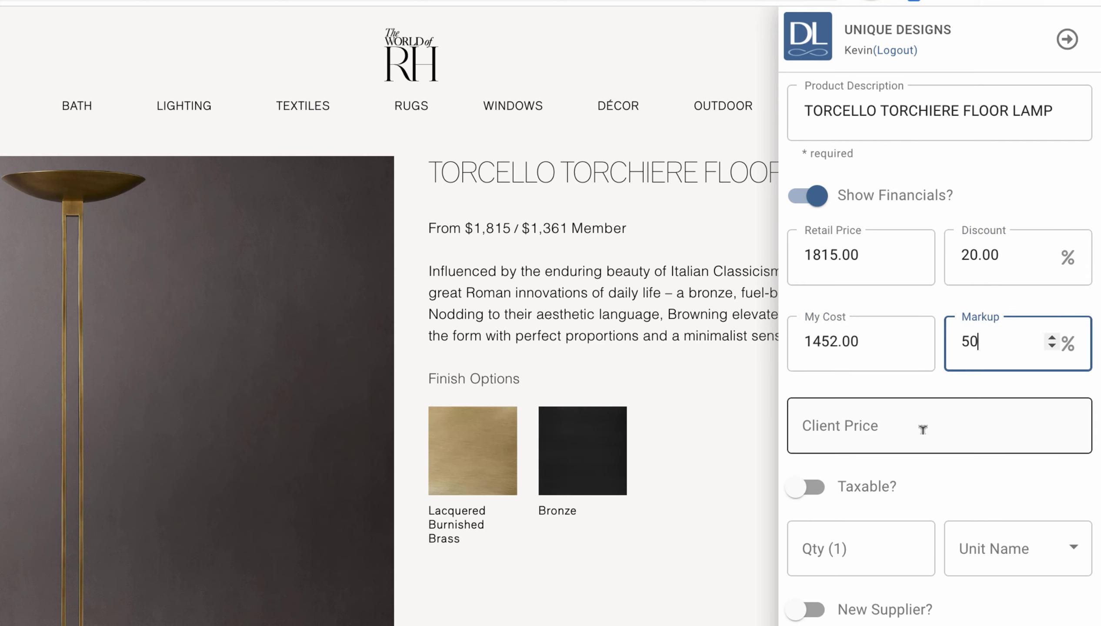
pyautogui.click(878, 431)
pyautogui.scroll(-4, 874, 420)
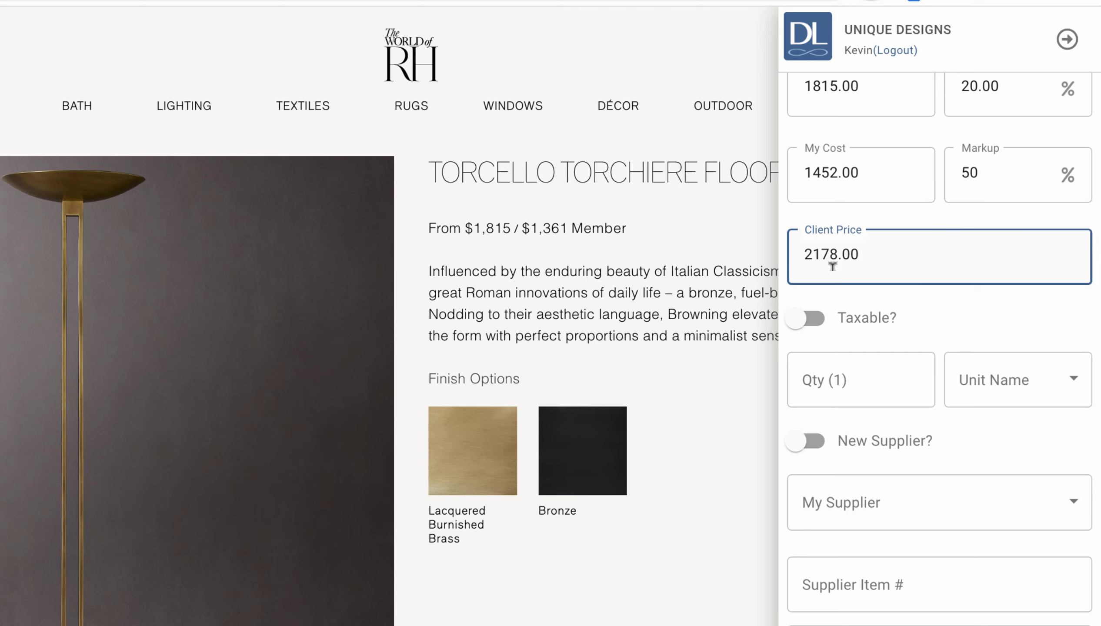
pyautogui.click(821, 327)
pyautogui.scroll(-6, 934, 369)
# Step: Set the lamp's supplier to Restoration Hardware
pyautogui.click(845, 245)
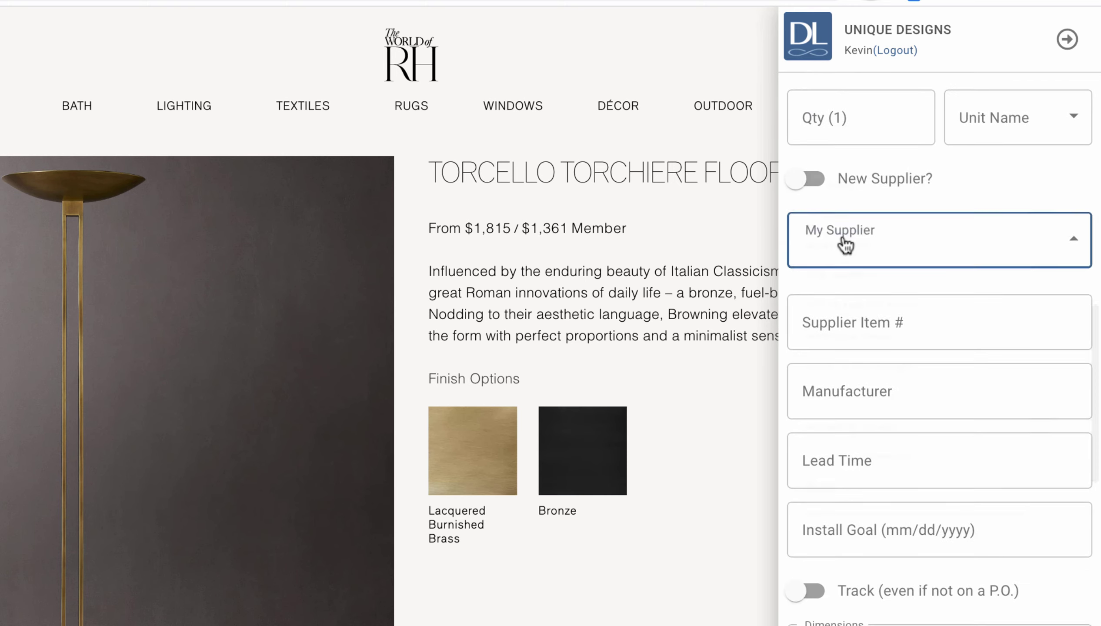
pyautogui.scroll(-15, 841, 243)
pyautogui.click(887, 449)
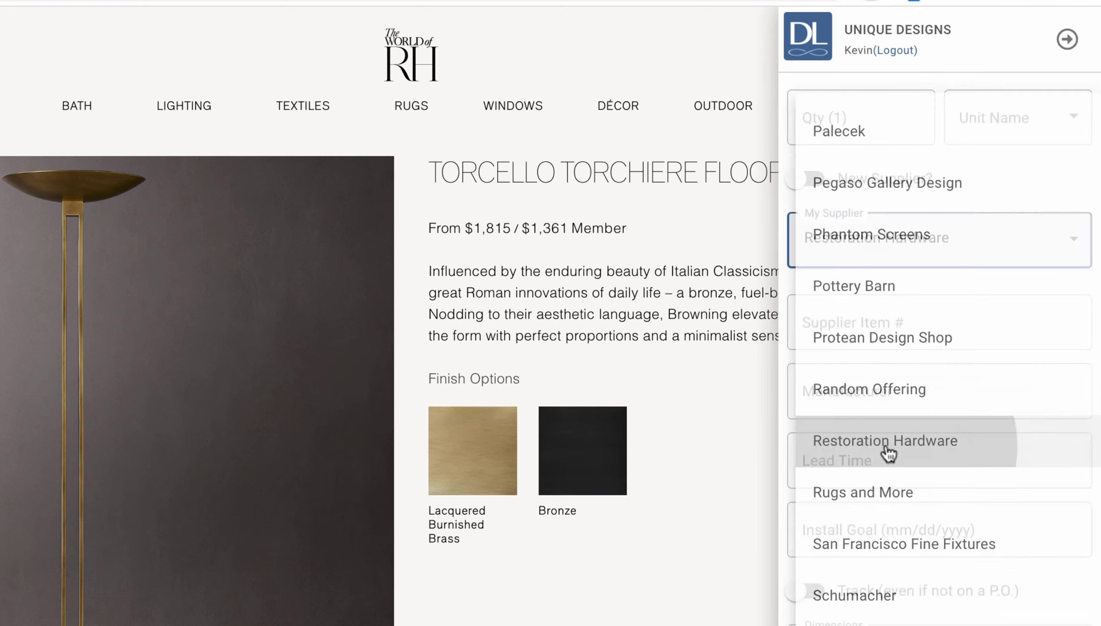
pyautogui.scroll(-7, 887, 445)
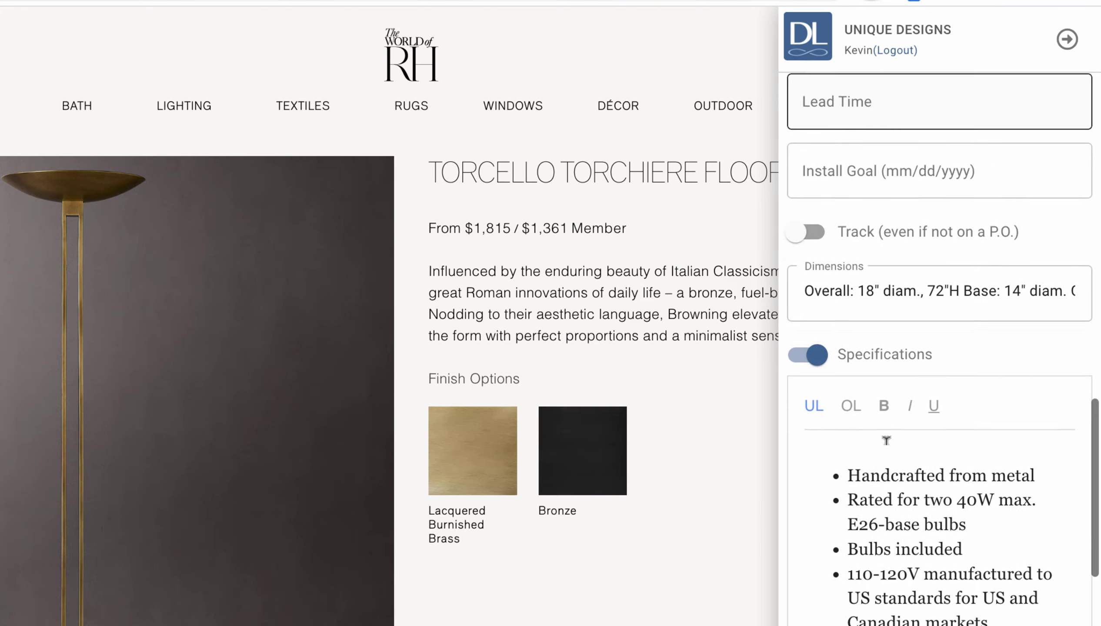
# Step: Turn on Notes, submit the Torcello lamp to DesignerLogic, and close the Success message
pyautogui.scroll(-4, 886, 440)
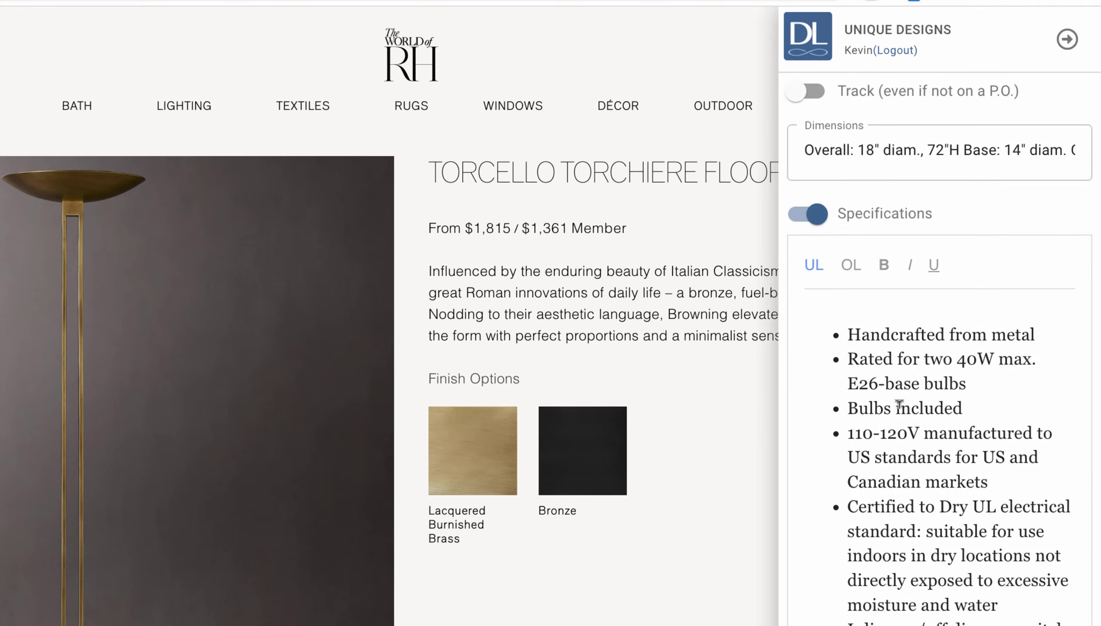
pyautogui.scroll(-6, 899, 404)
pyautogui.click(815, 561)
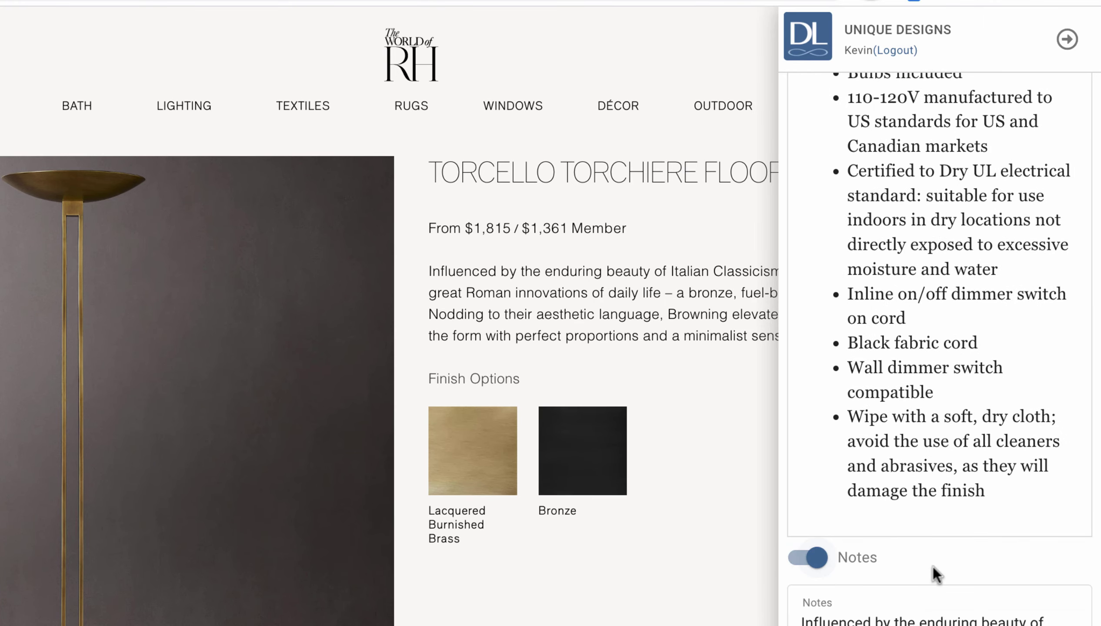
pyautogui.scroll(-5, 932, 566)
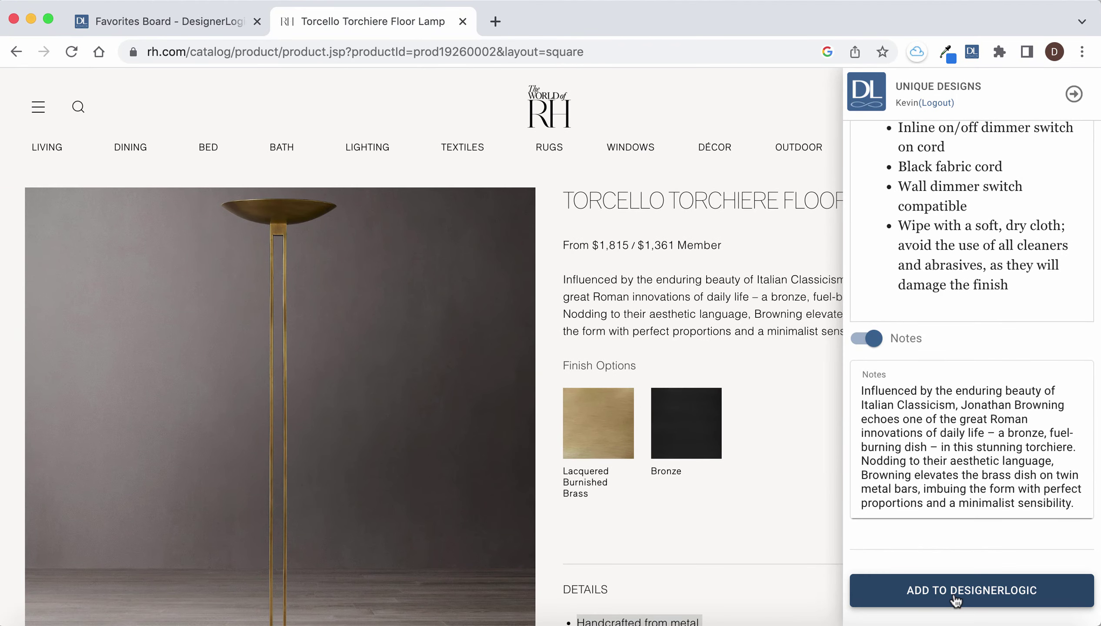
pyautogui.click(955, 598)
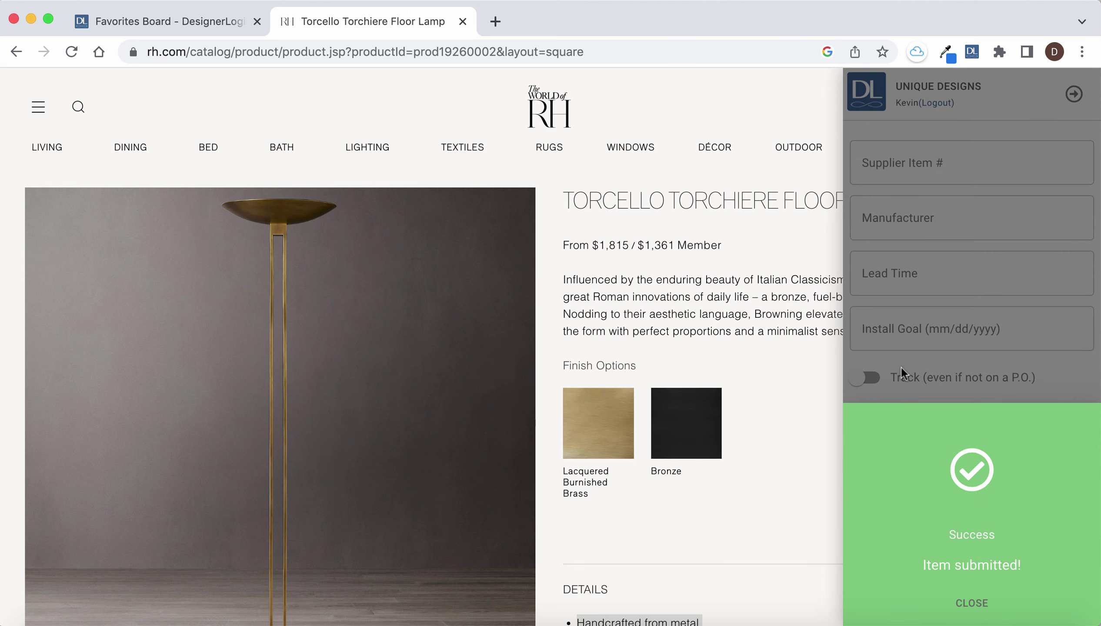
pyautogui.click(974, 607)
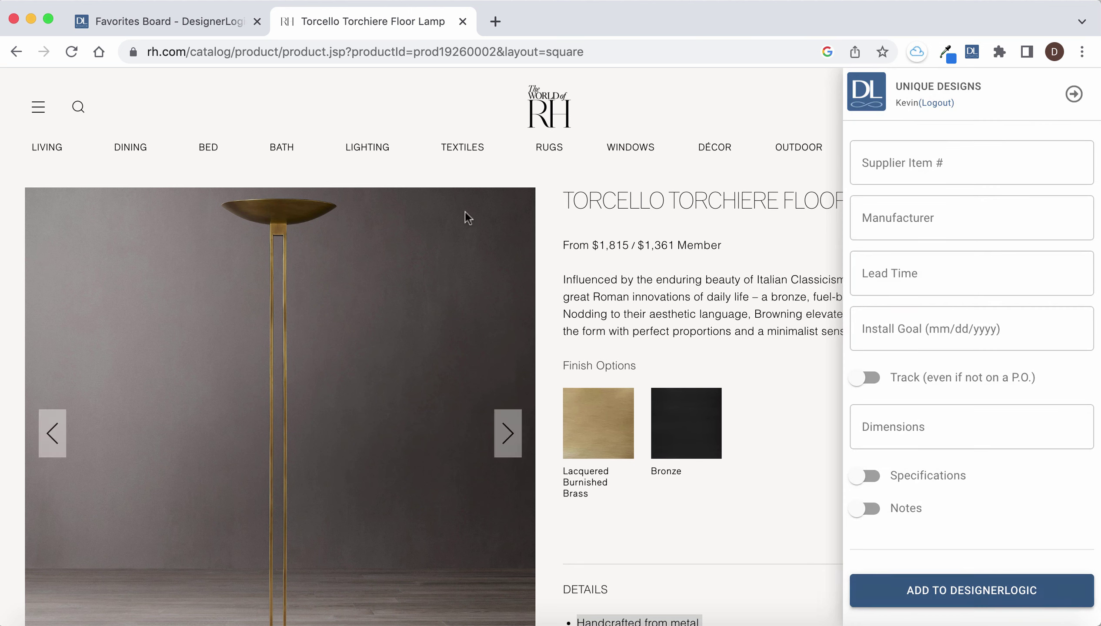
# Step: Reload the Favorites Board and scroll down to the new Torcello Torchiere Floor Lamp card
pyautogui.click(161, 24)
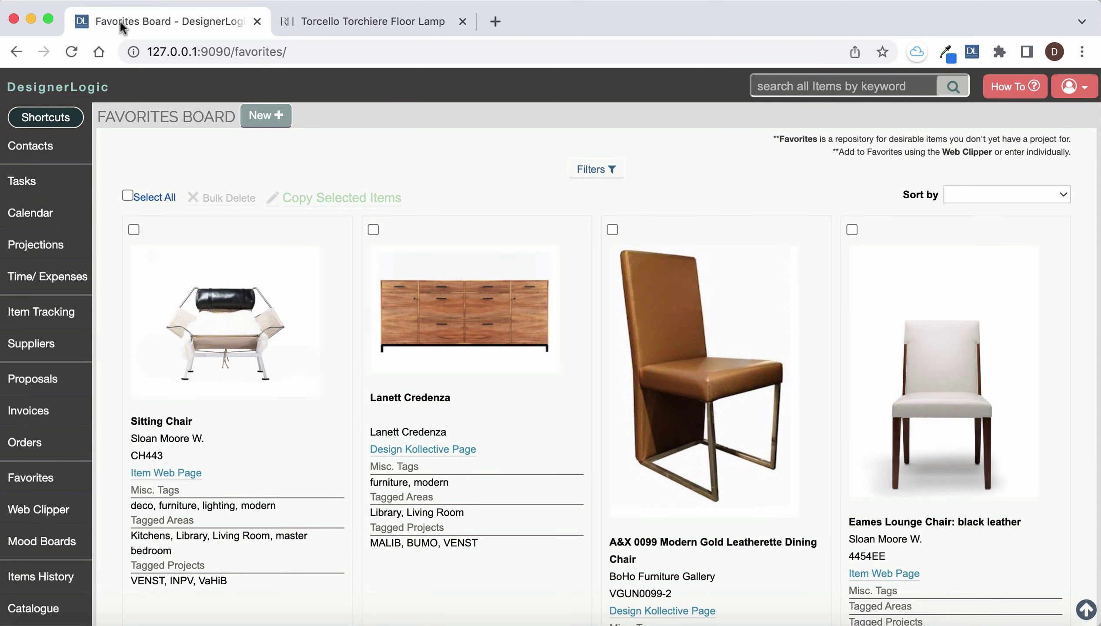
pyautogui.click(71, 51)
pyautogui.scroll(-20, 552, 390)
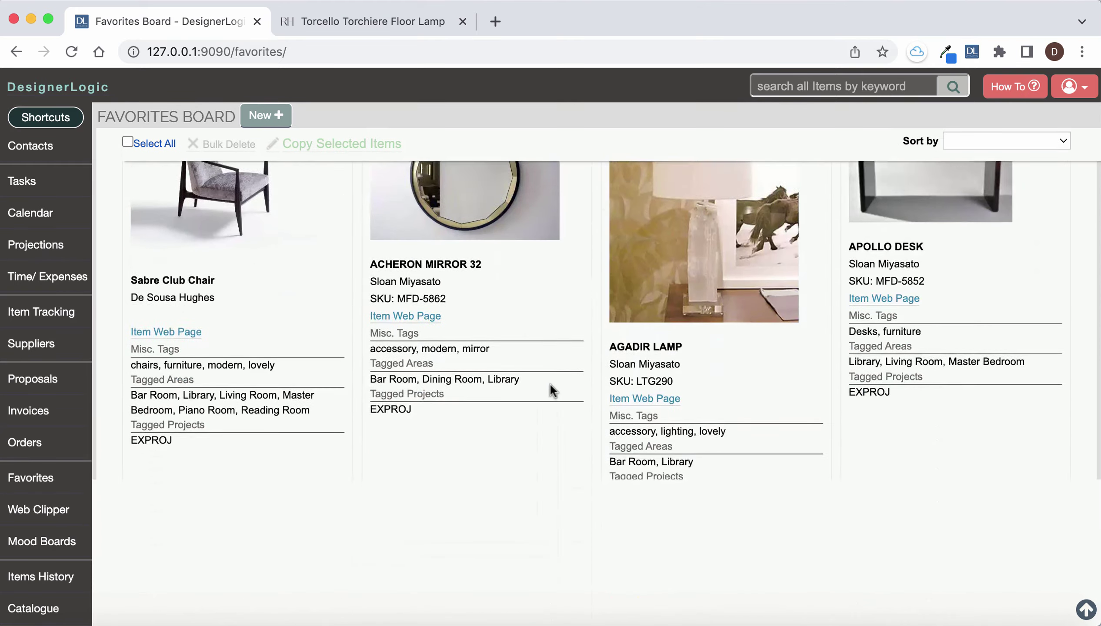
pyautogui.scroll(-10, 551, 391)
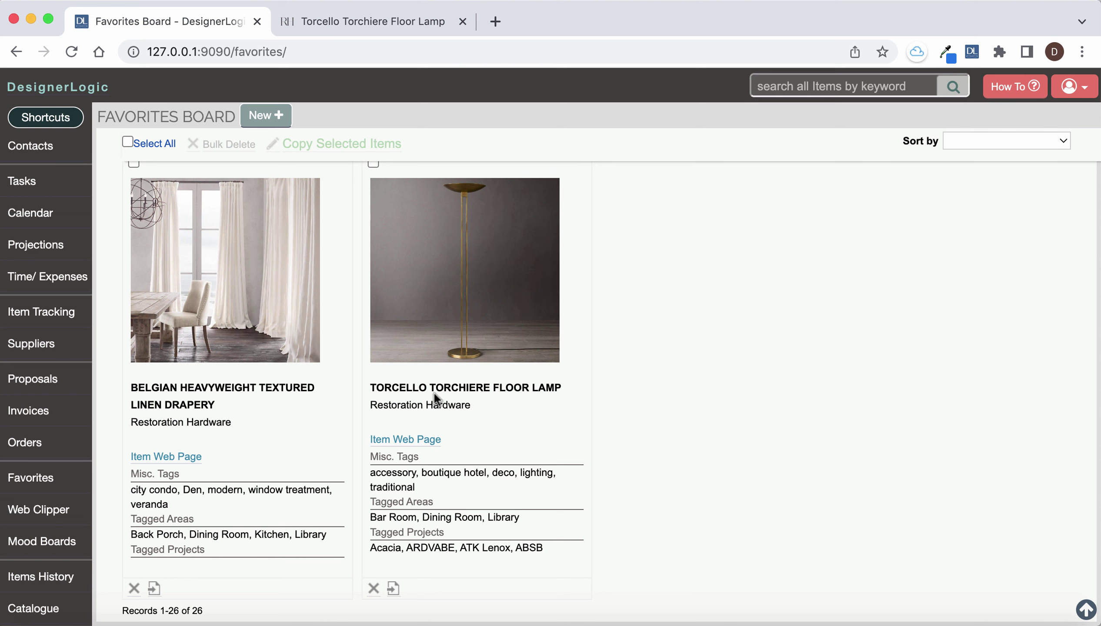
pyautogui.click(392, 588)
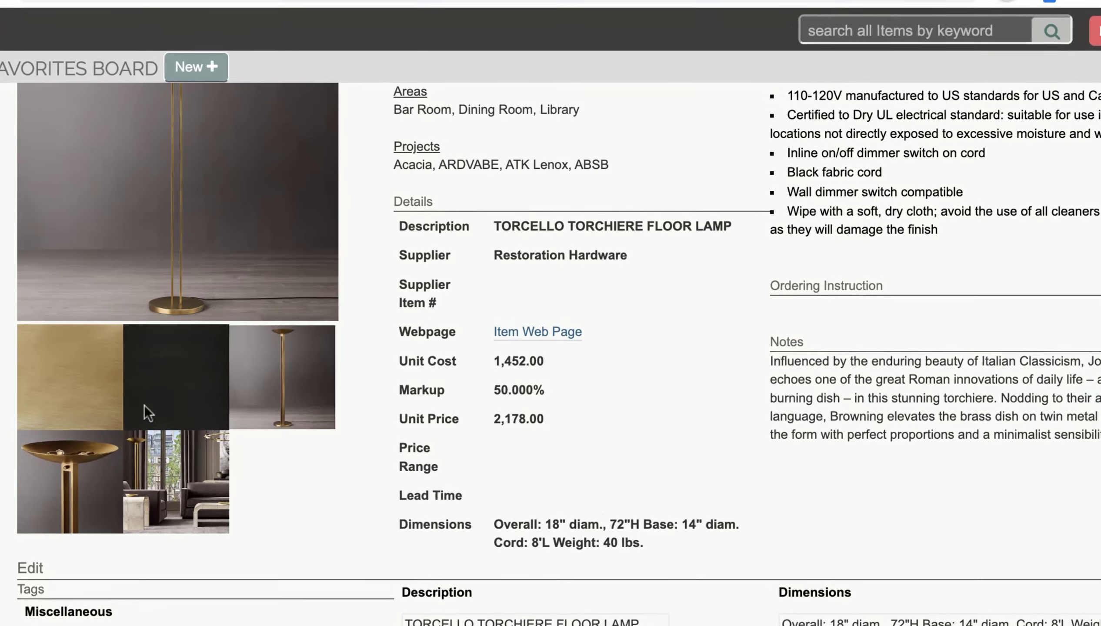
pyautogui.scroll(2, 247, 377)
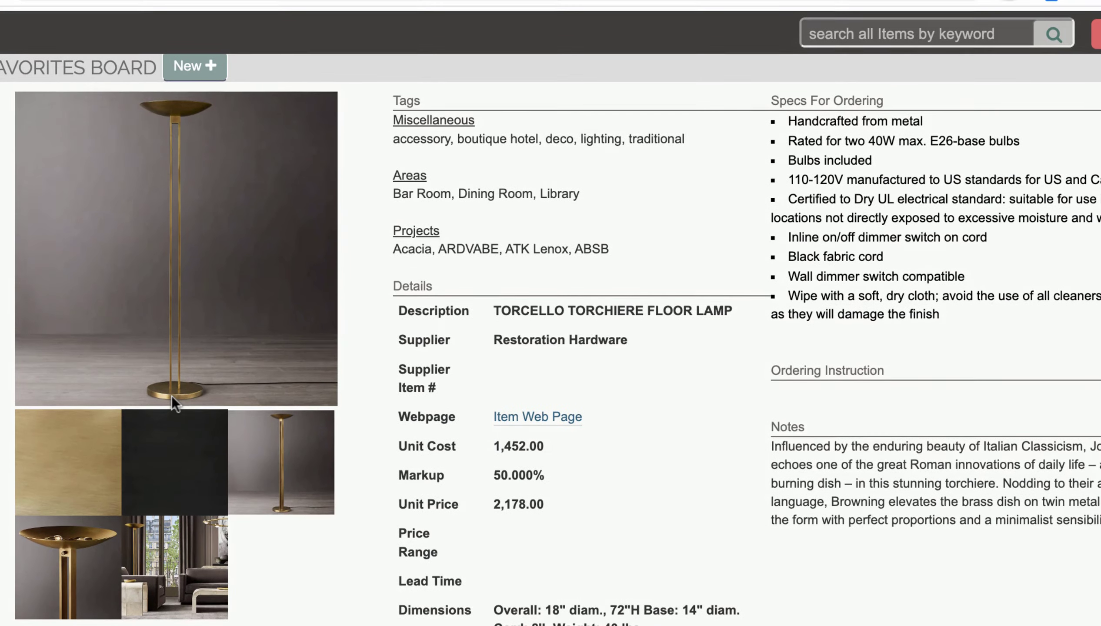
pyautogui.scroll(-1, 171, 395)
pyautogui.scroll(-2, 882, 402)
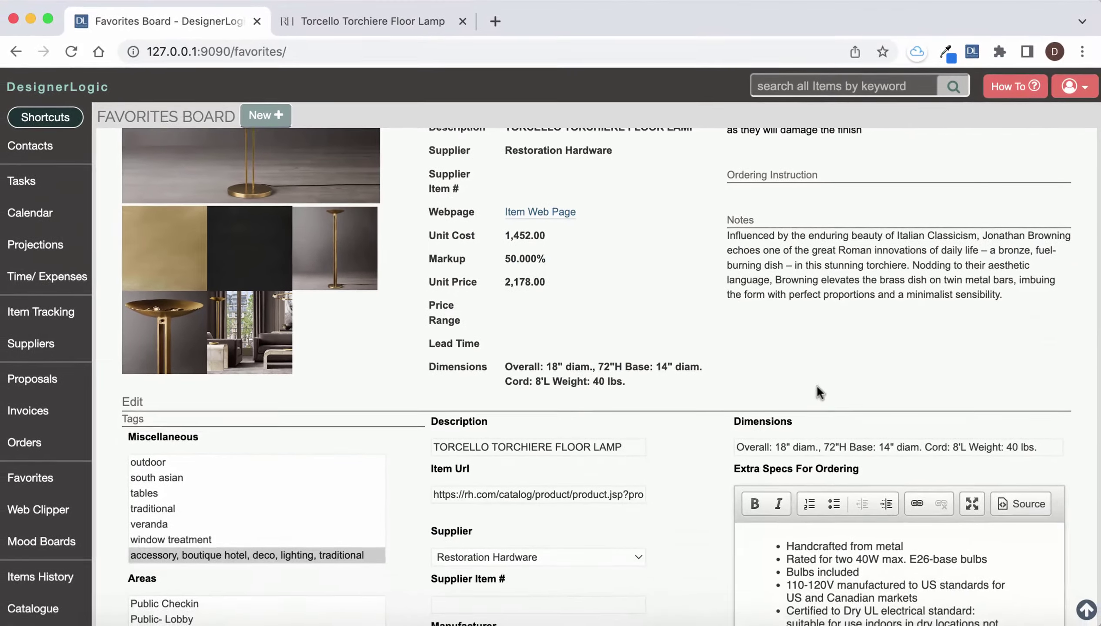
pyautogui.scroll(4, 152, 130)
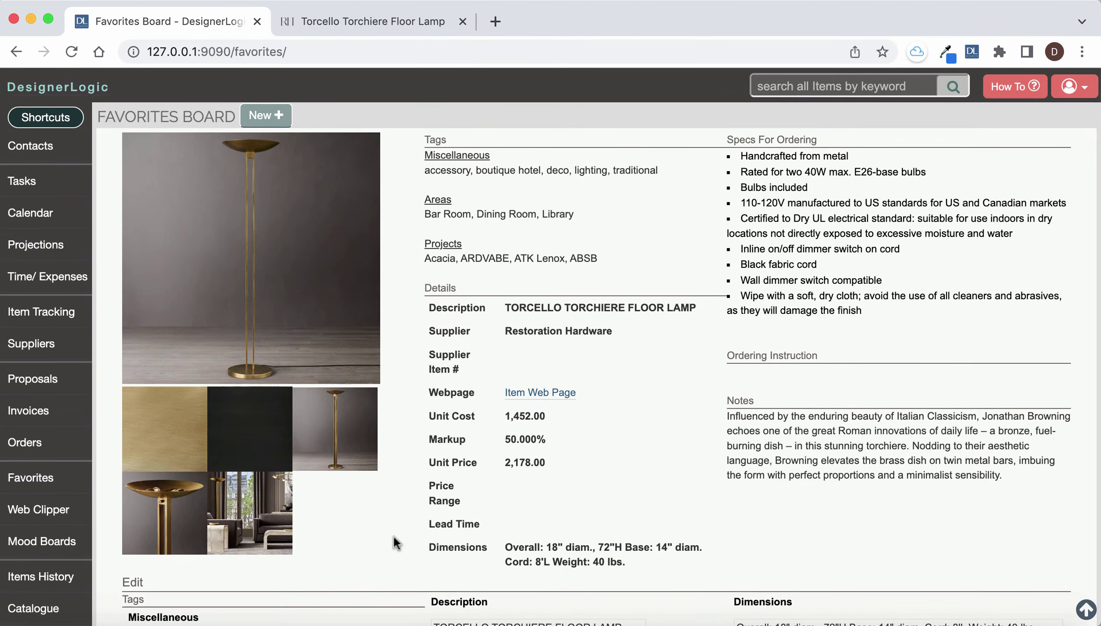
pyautogui.scroll(-10, 393, 546)
pyautogui.click(669, 578)
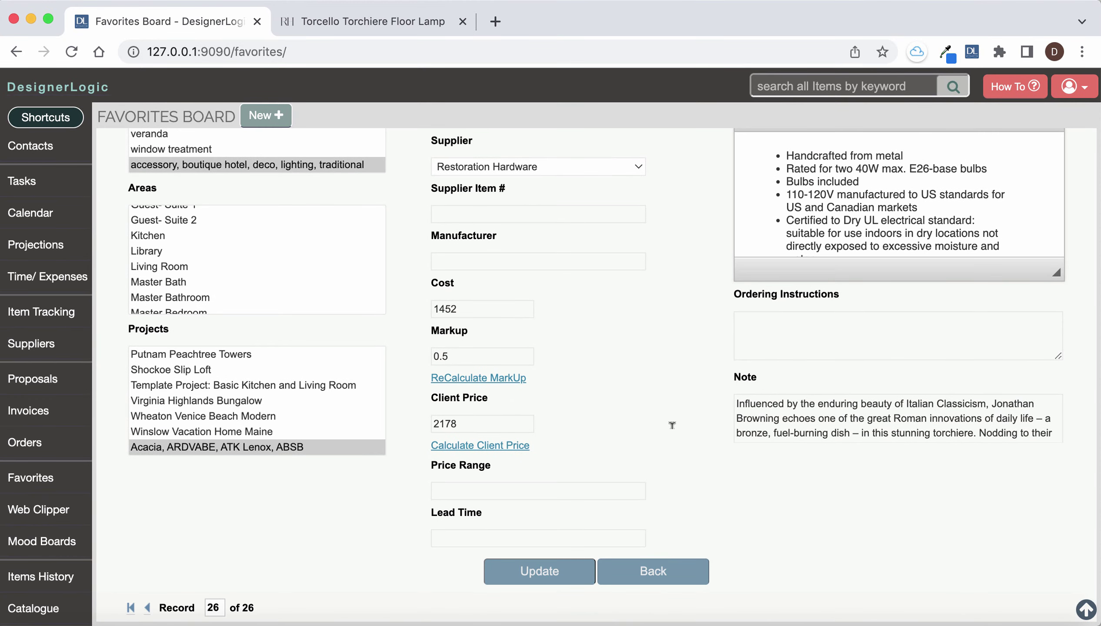
pyautogui.scroll(-20, 442, 363)
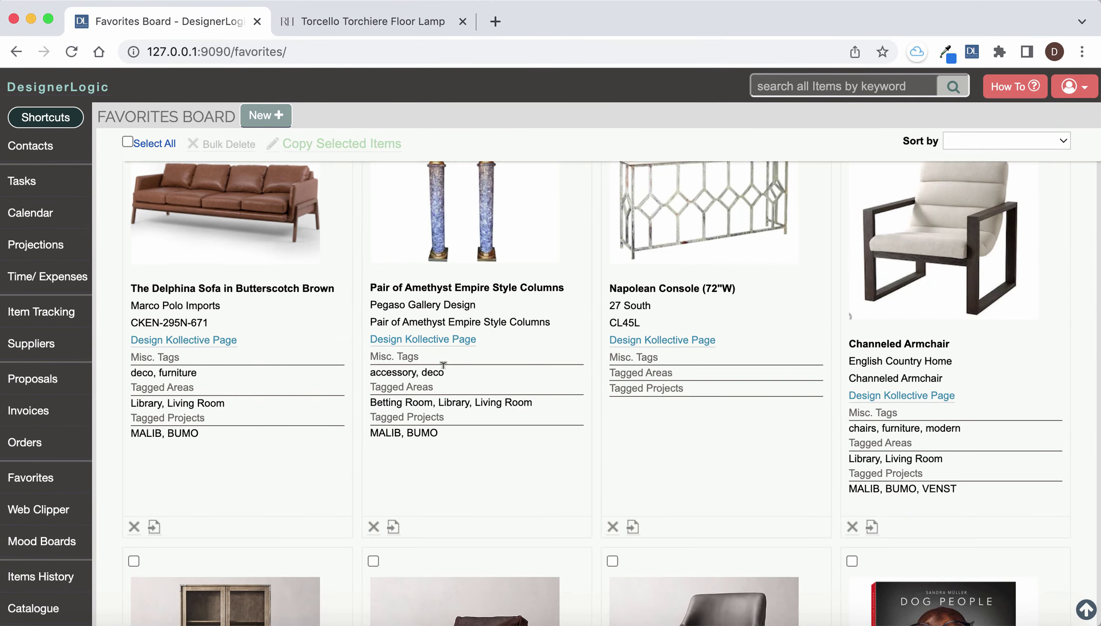
pyautogui.scroll(3, 443, 364)
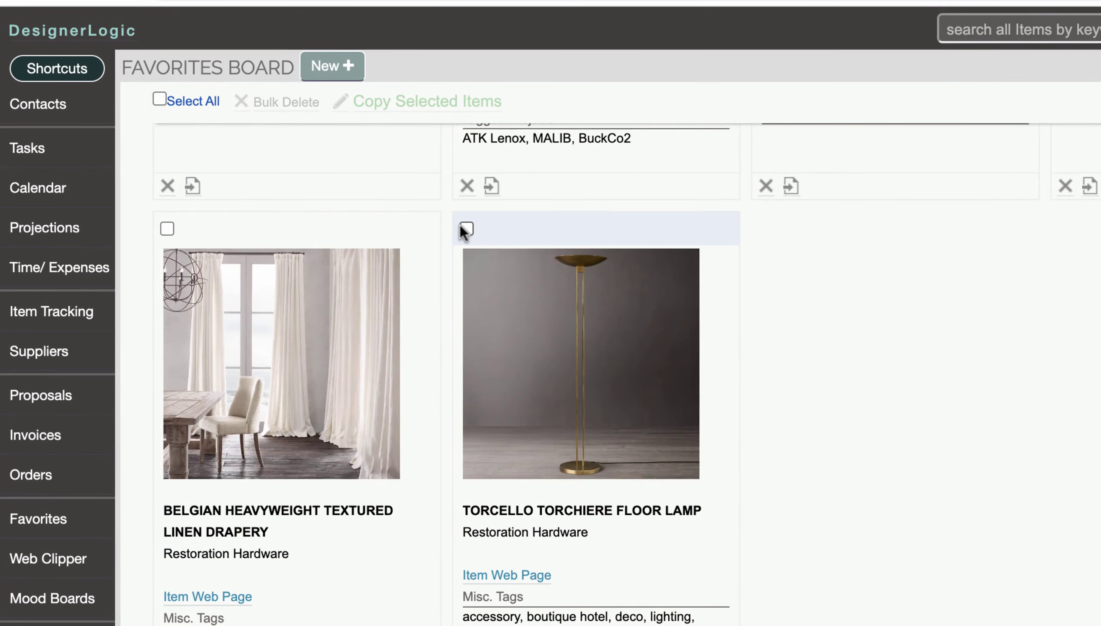
# Step: Copy the selected Torcello lamp to the Farrah's Studio project, Dining Room area
pyautogui.click(466, 229)
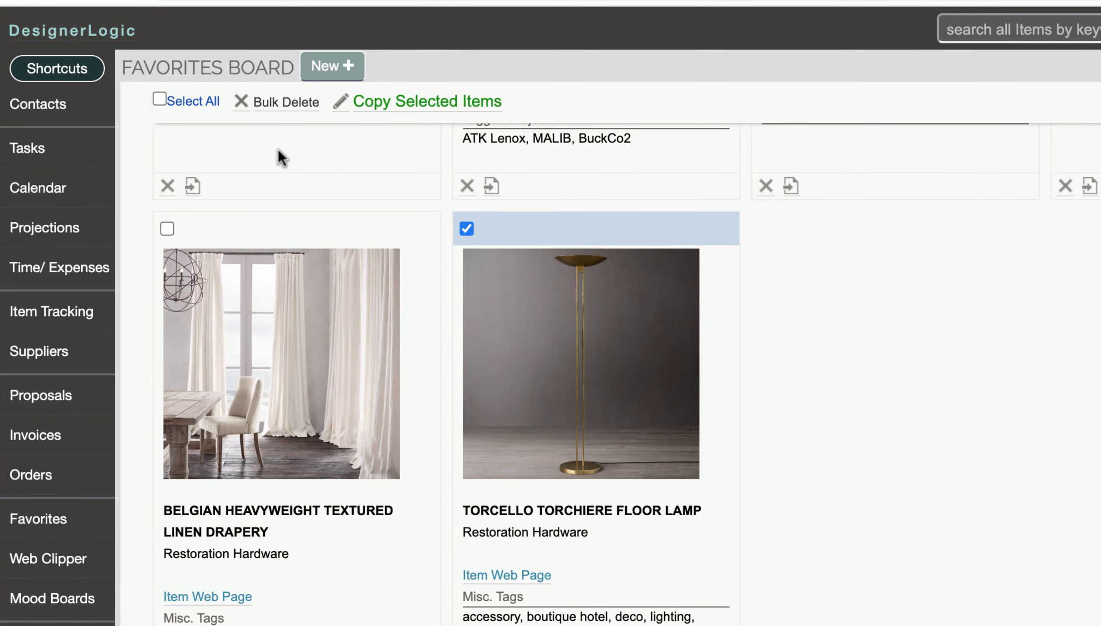
pyautogui.click(449, 102)
pyautogui.click(673, 316)
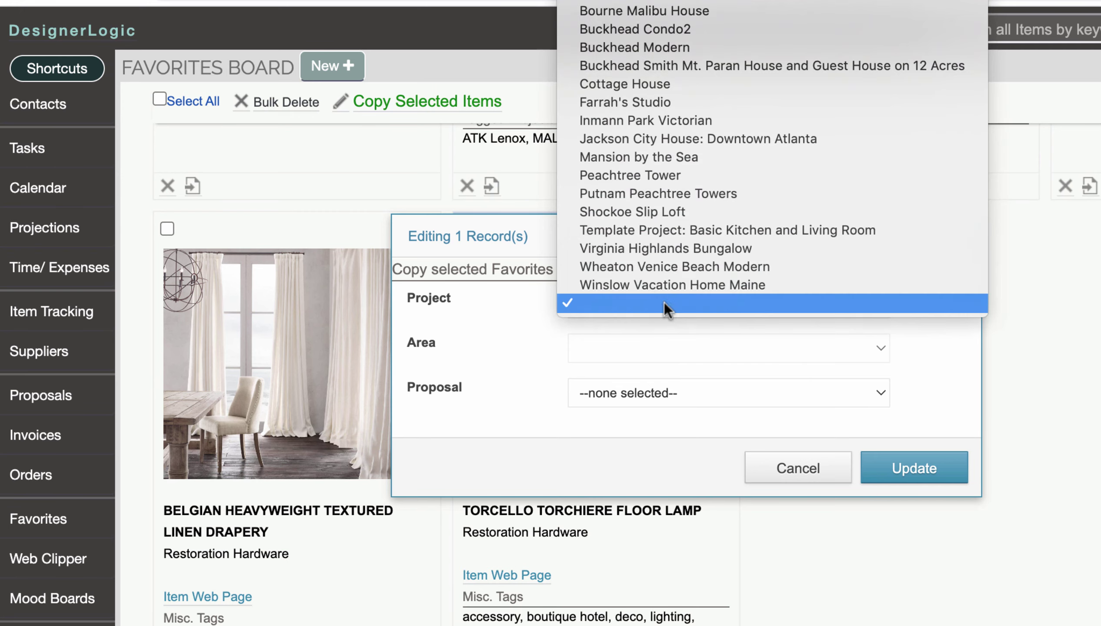
pyautogui.click(646, 100)
pyautogui.click(623, 347)
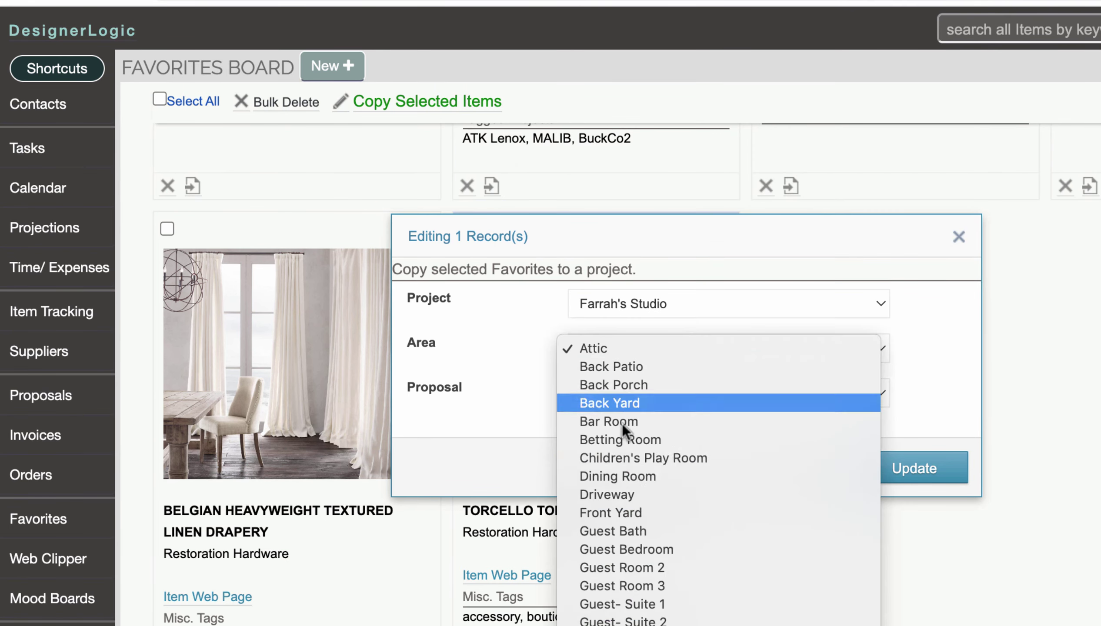
pyautogui.click(619, 462)
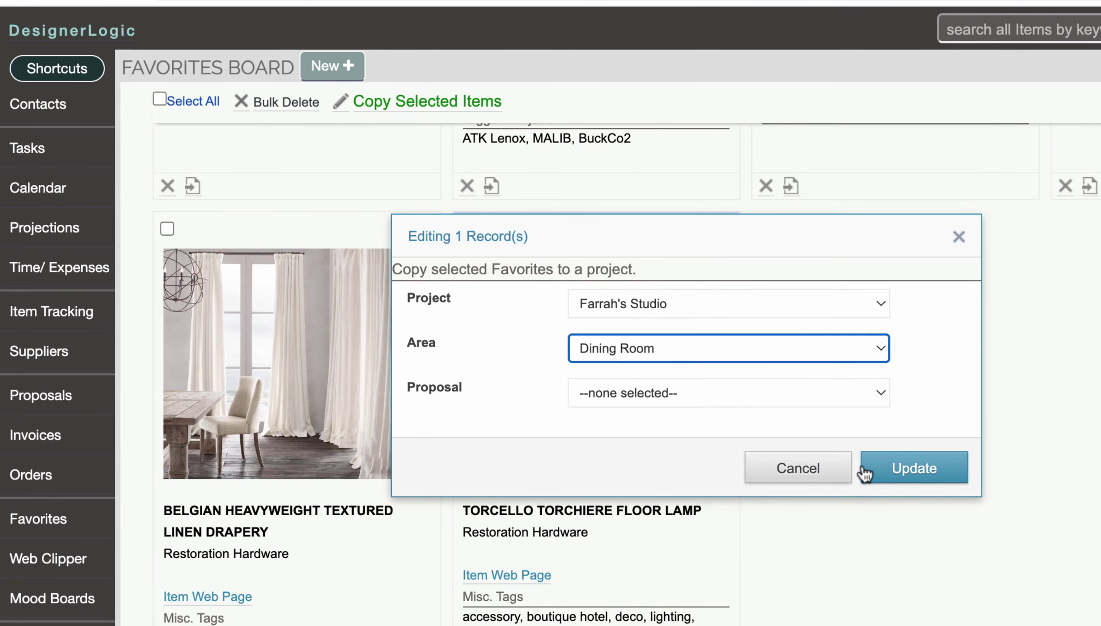
pyautogui.click(784, 473)
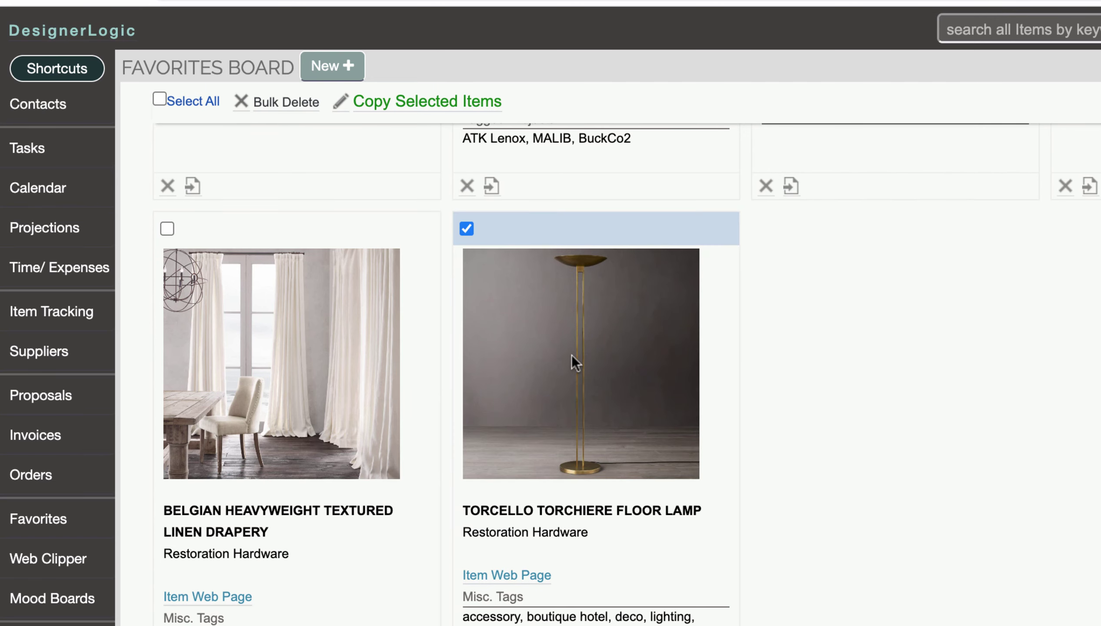